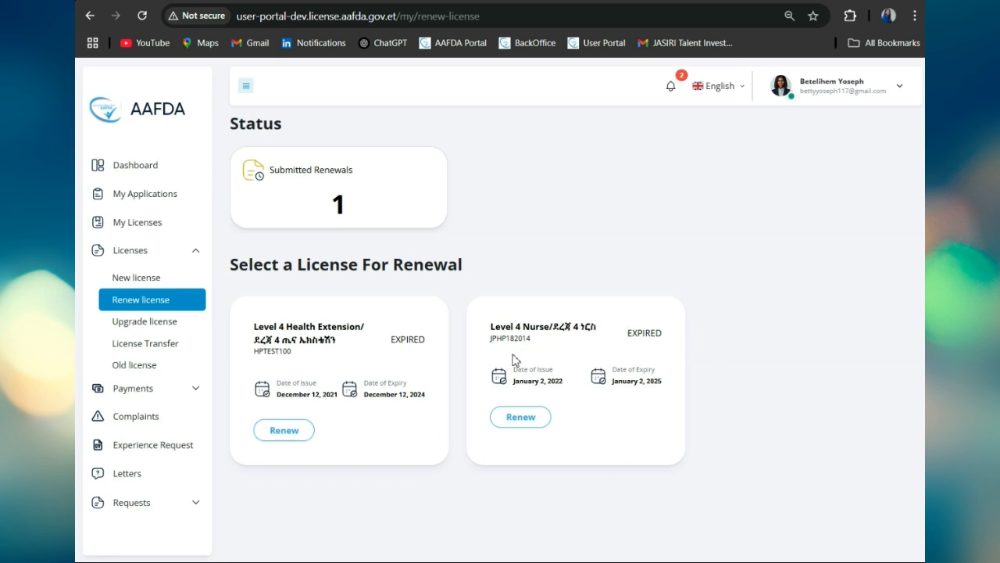
Step: Start renewing the expired Level 4 Nurse license and add a blank work-experience entry
left_click(522, 417)
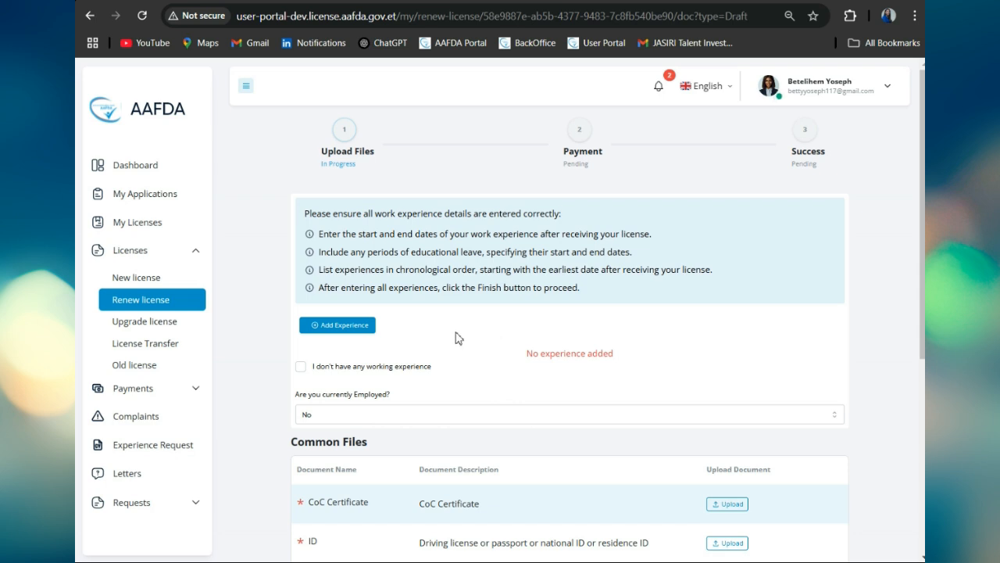
left_click(353, 325)
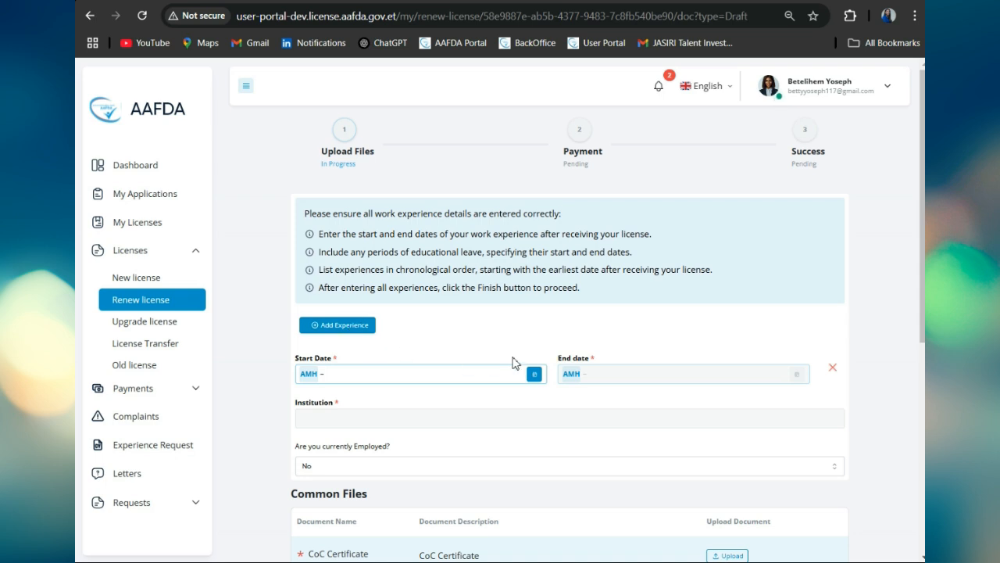
Step: Set the first experience's dates from የካቲት 1/2014 to የካቲት 23/2015
left_click(534, 374)
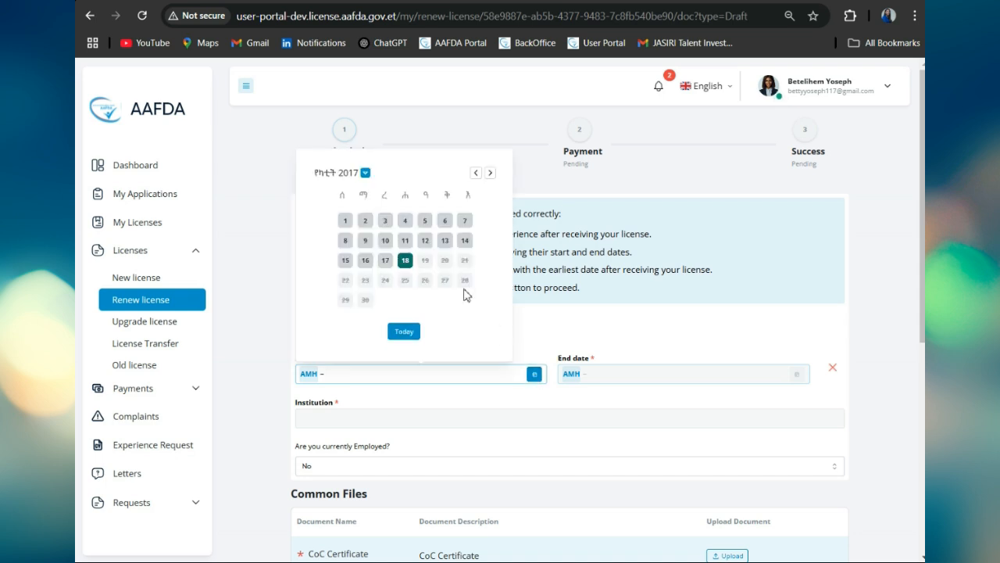
left_click(346, 177)
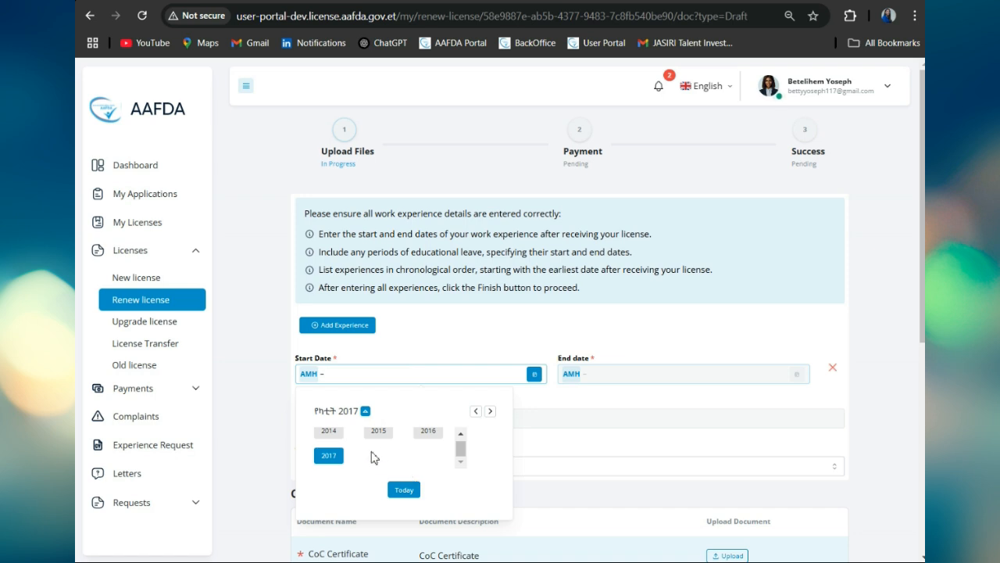
scroll(373, 456, "up", 1)
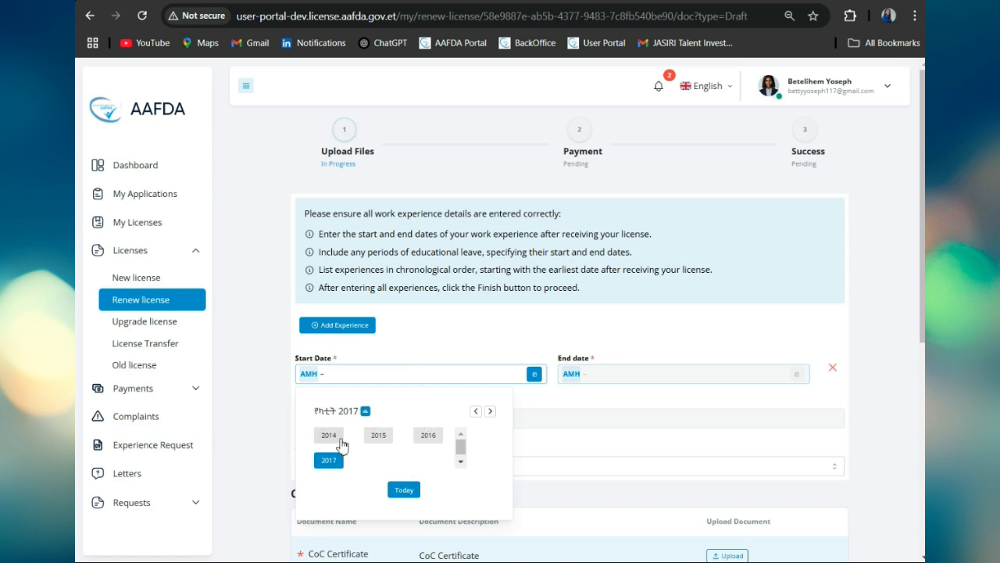
left_click(340, 439)
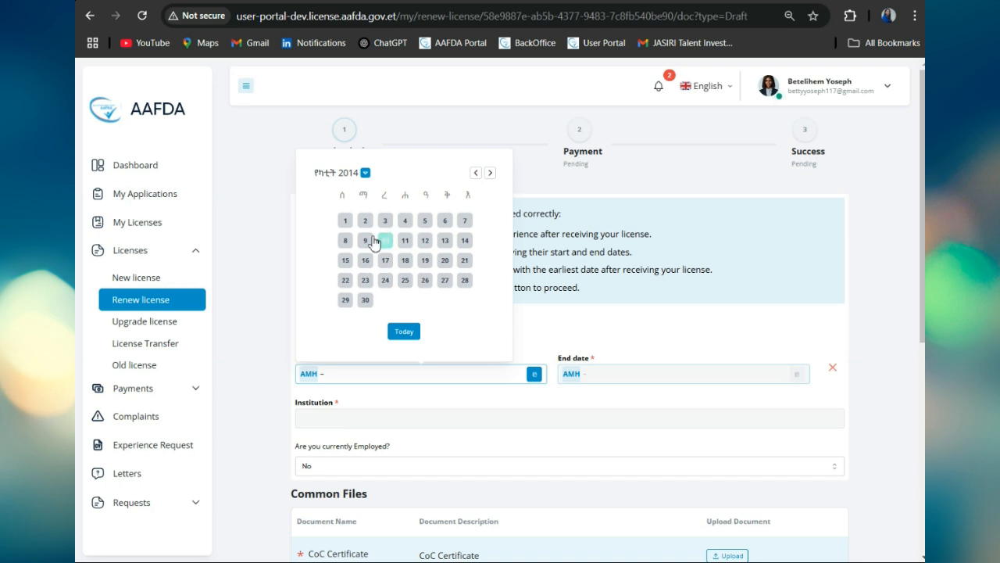
left_click(347, 222)
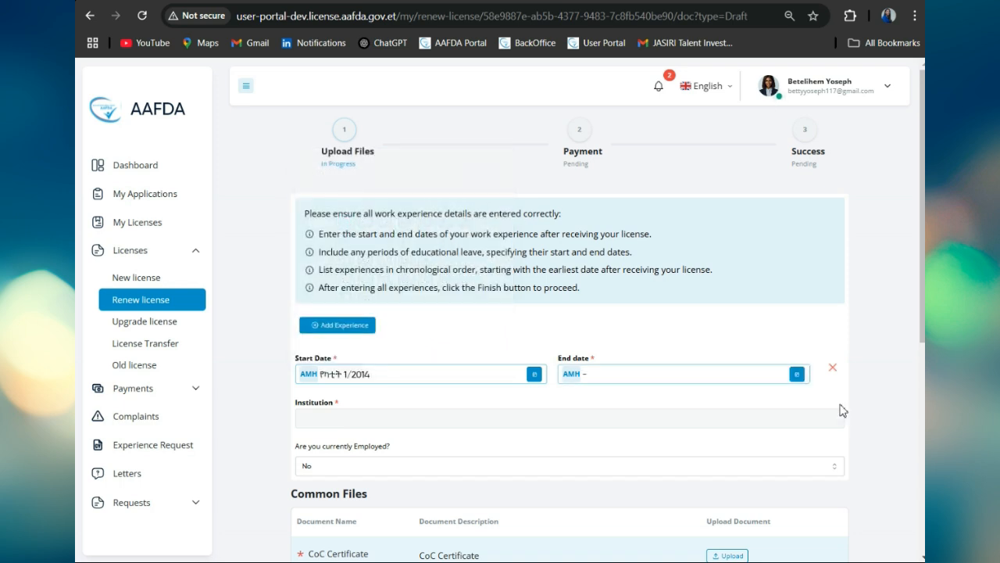
left_click(798, 375)
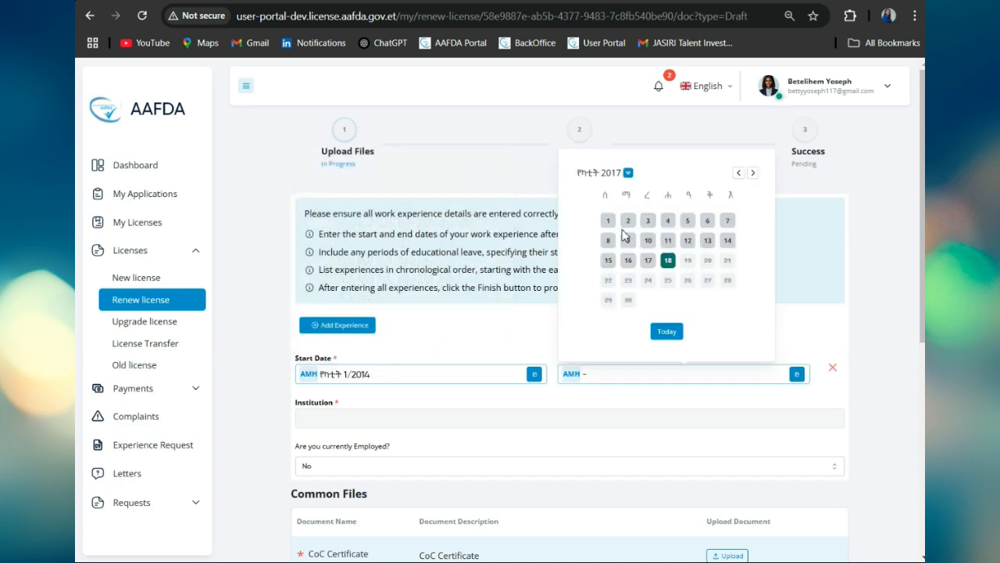
left_click(612, 177)
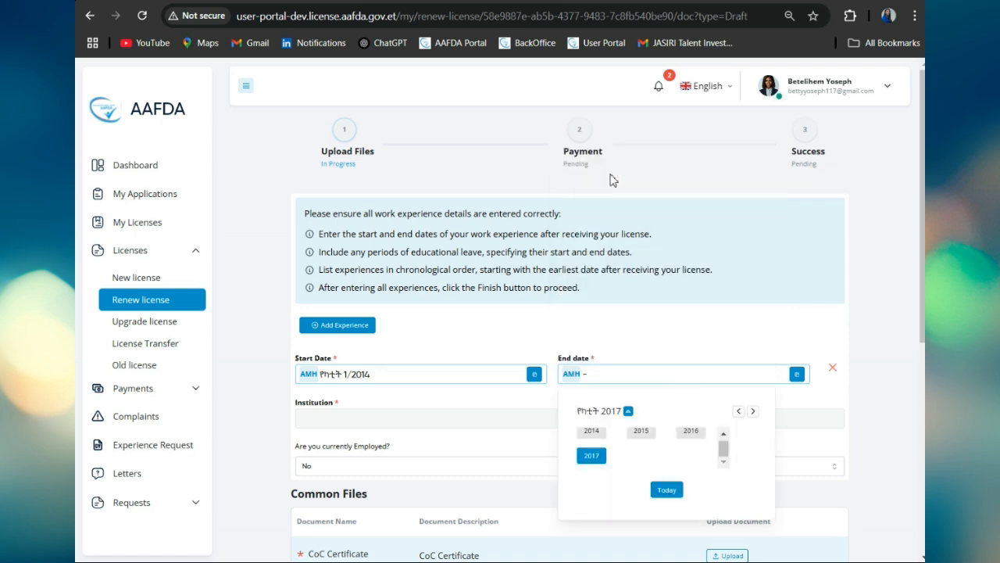
left_click(641, 439)
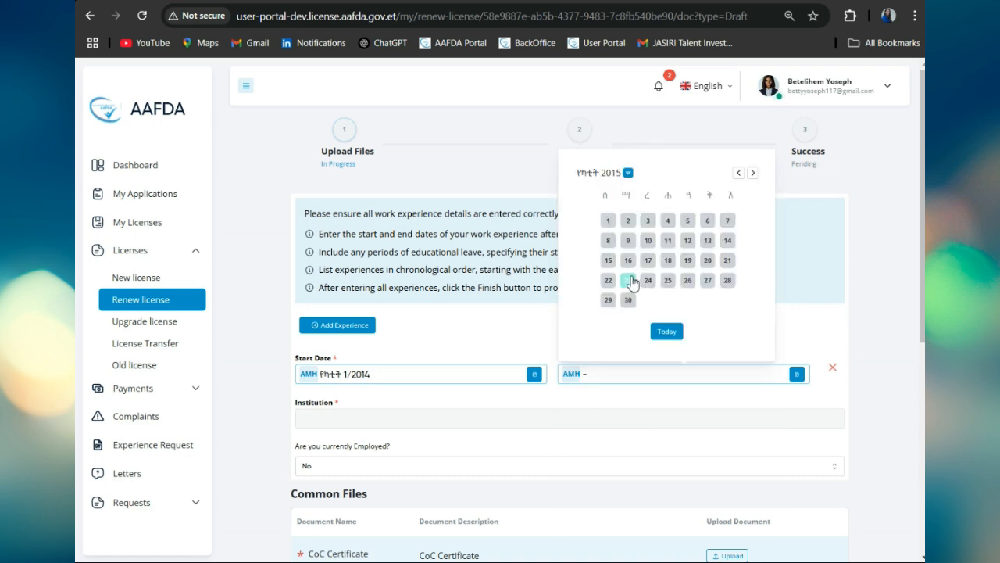
left_click(632, 280)
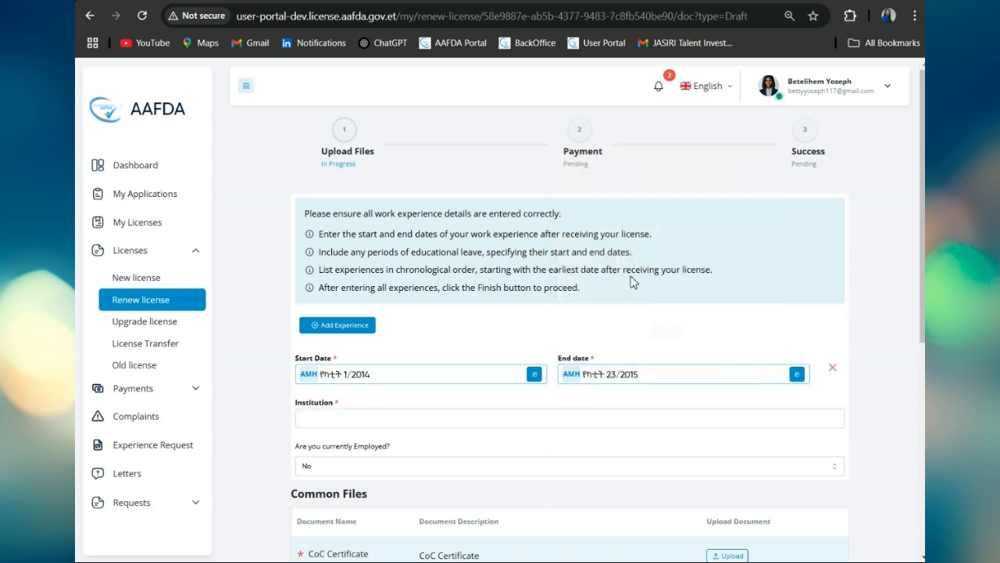
Step: Enter Haleluya Hosipital as the institution and add a second experience entry
left_click(317, 418)
type("H")
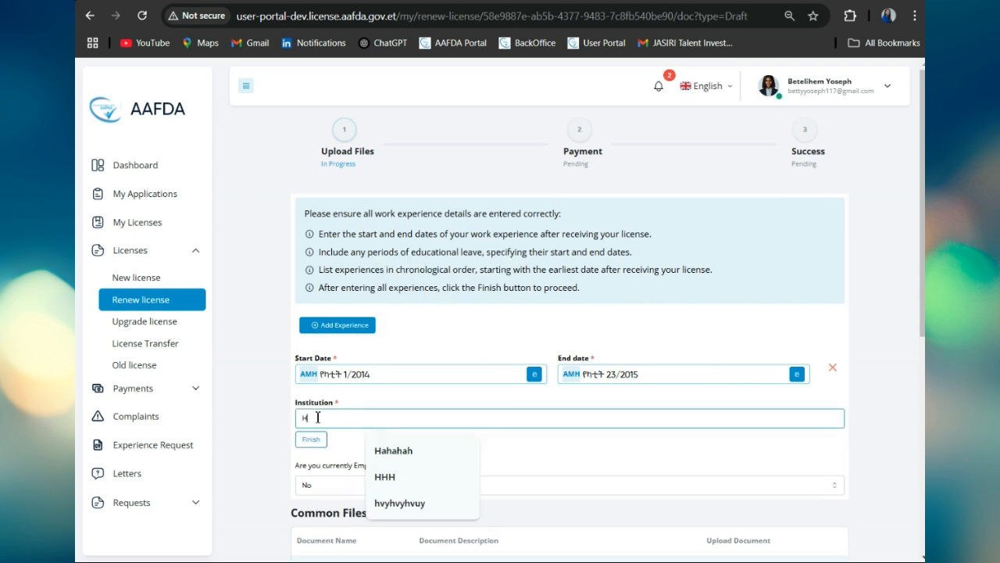
type("aleluya Hosipital")
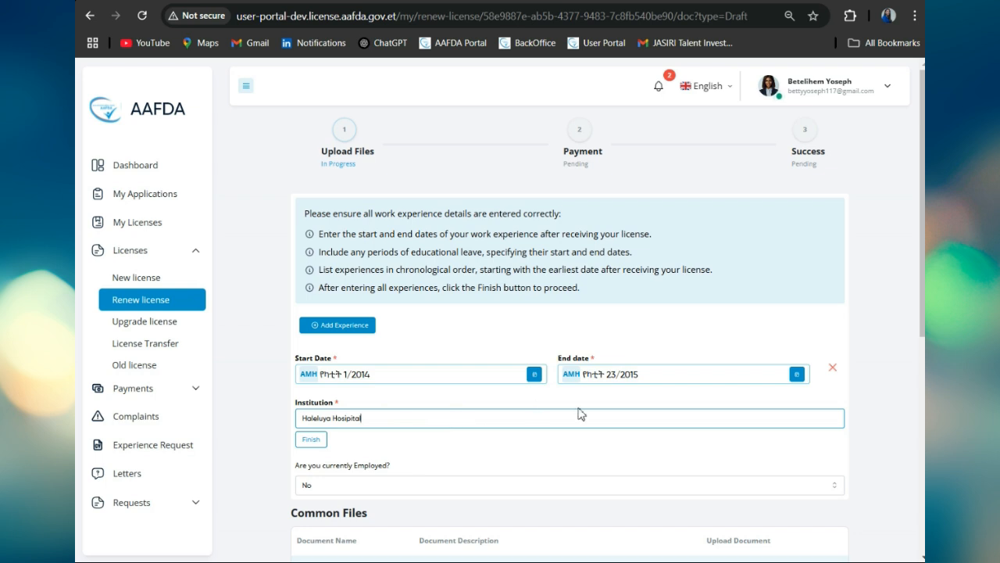
left_click(368, 328)
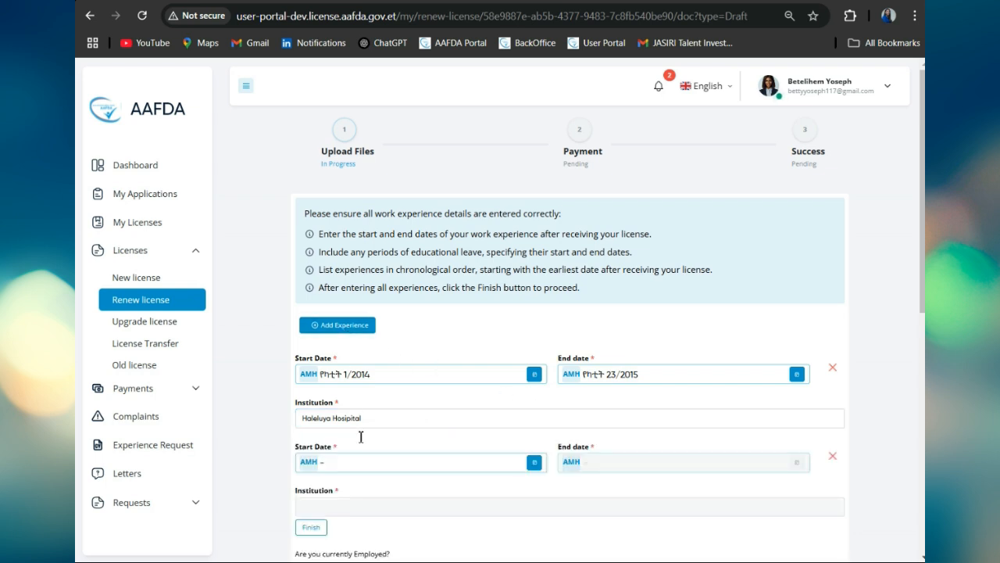
Step: Set the second experience's dates from የካቲት 1/2016 to የካቲት 17/2017
left_click(534, 462)
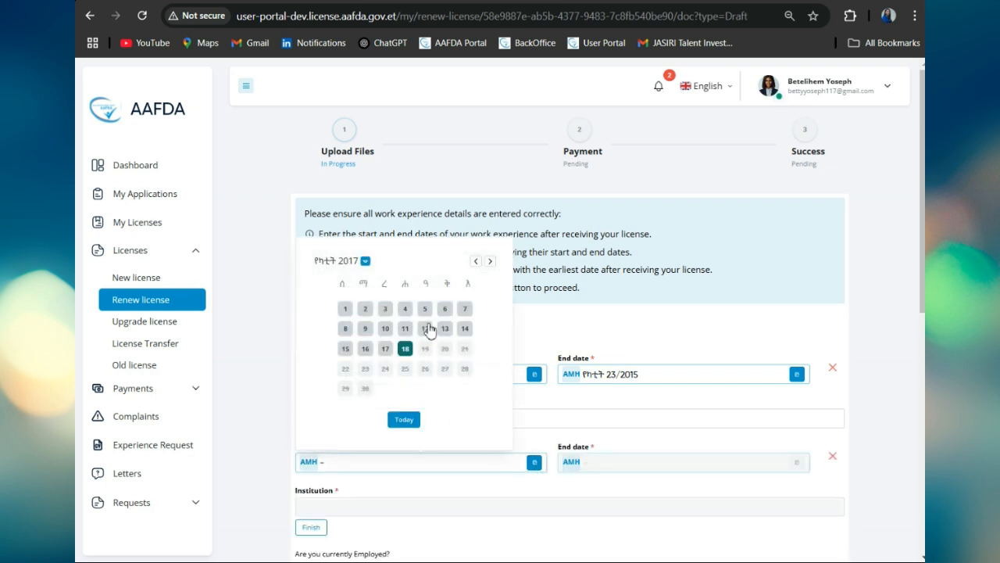
left_click(350, 261)
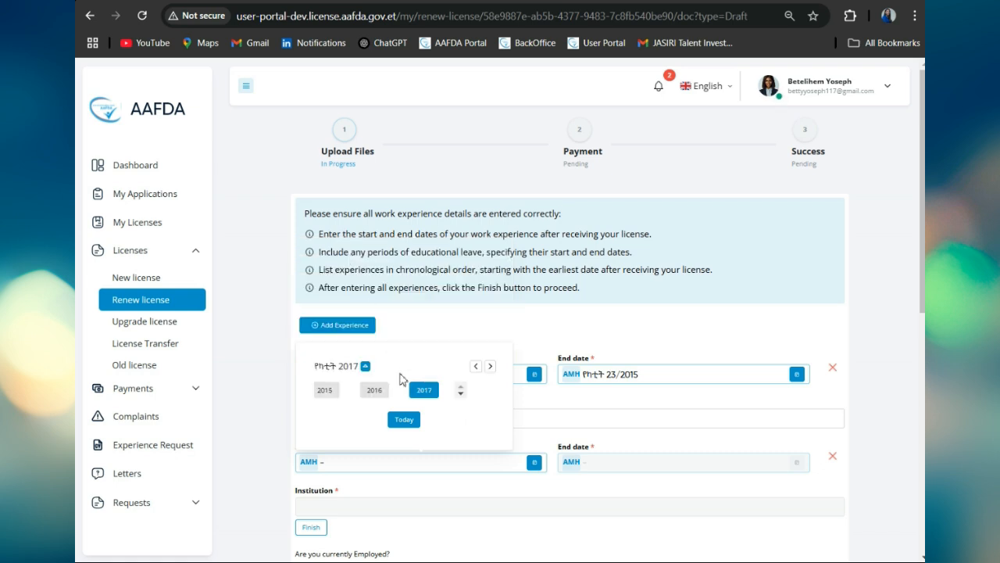
left_click(377, 390)
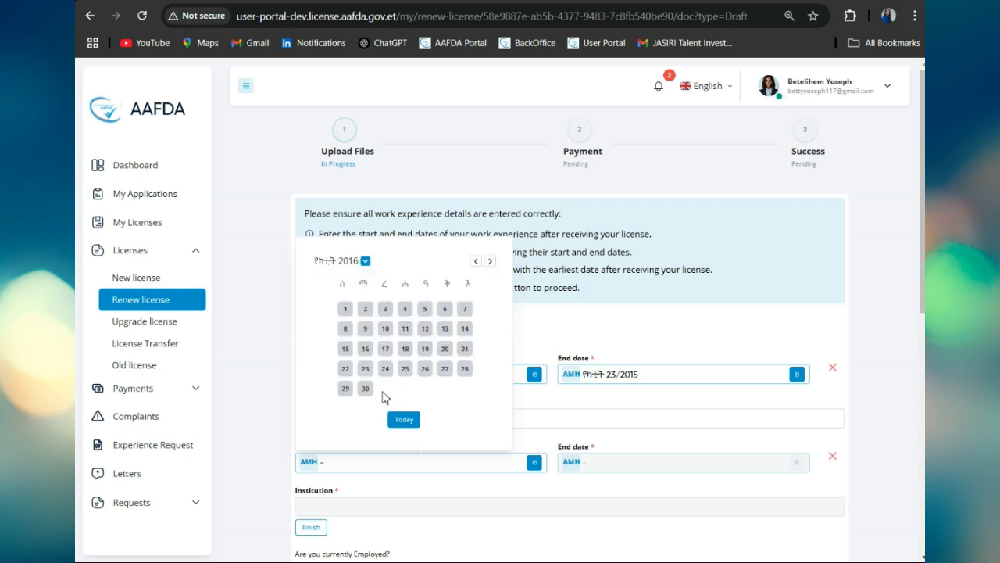
left_click(346, 309)
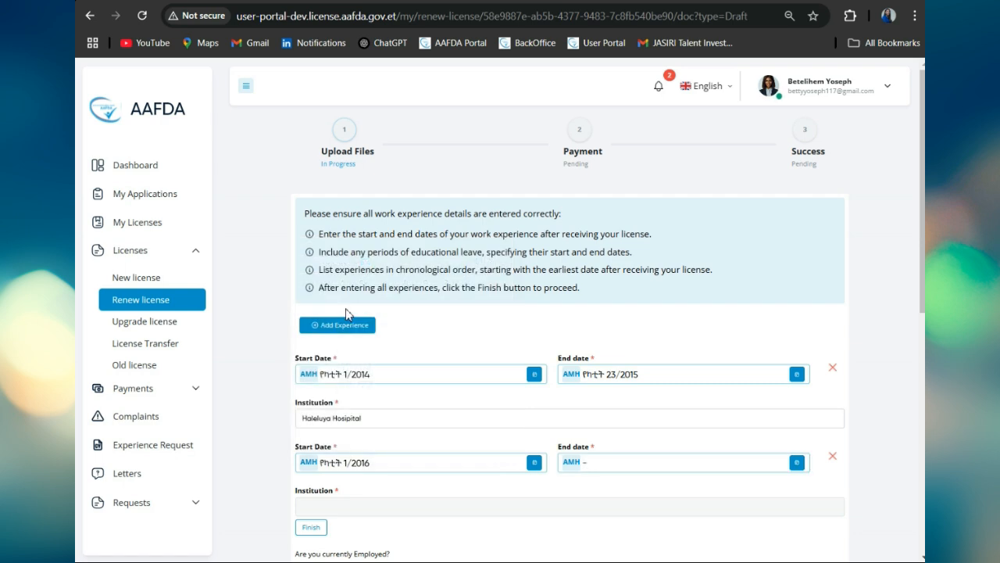
left_click(797, 463)
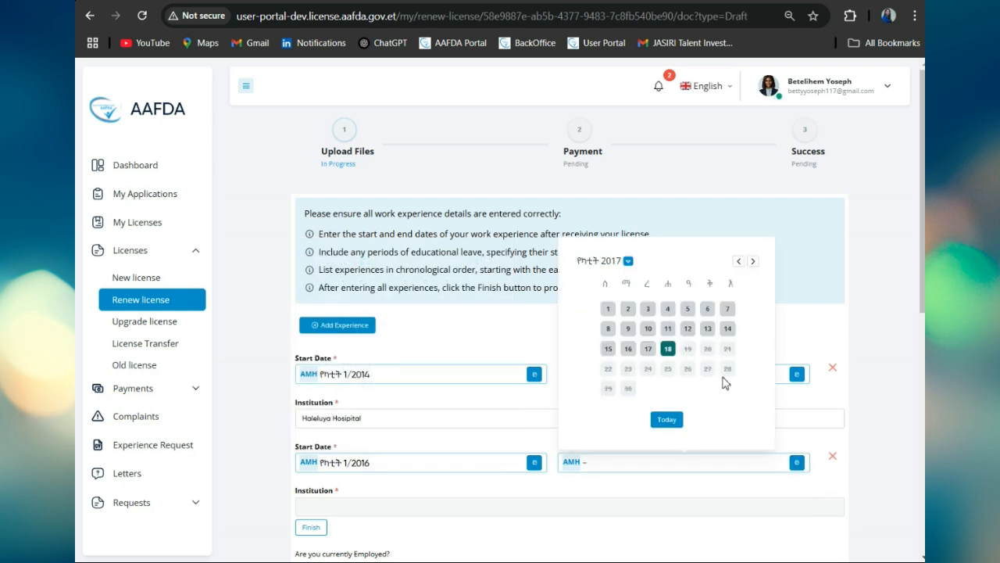
left_click(617, 271)
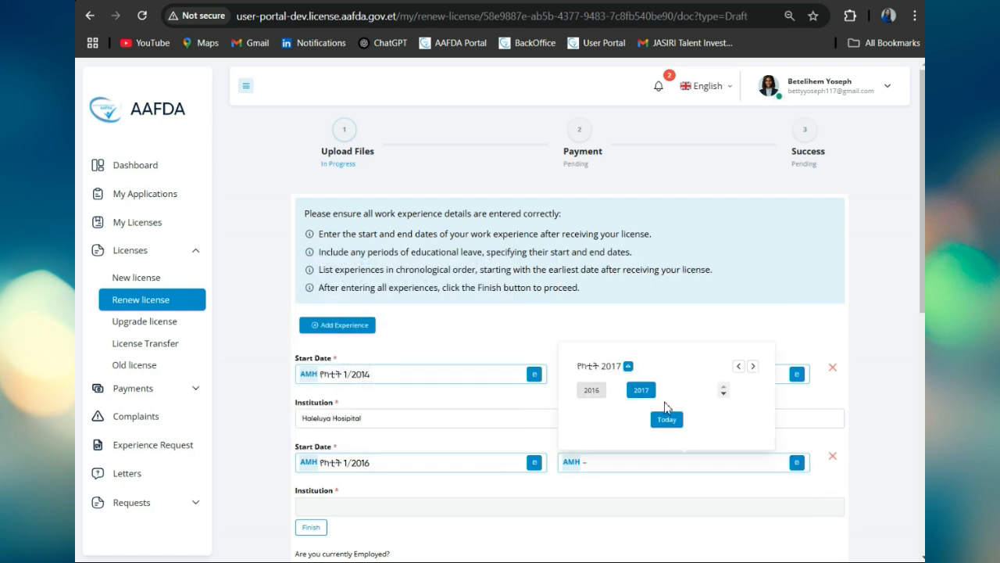
left_click(640, 390)
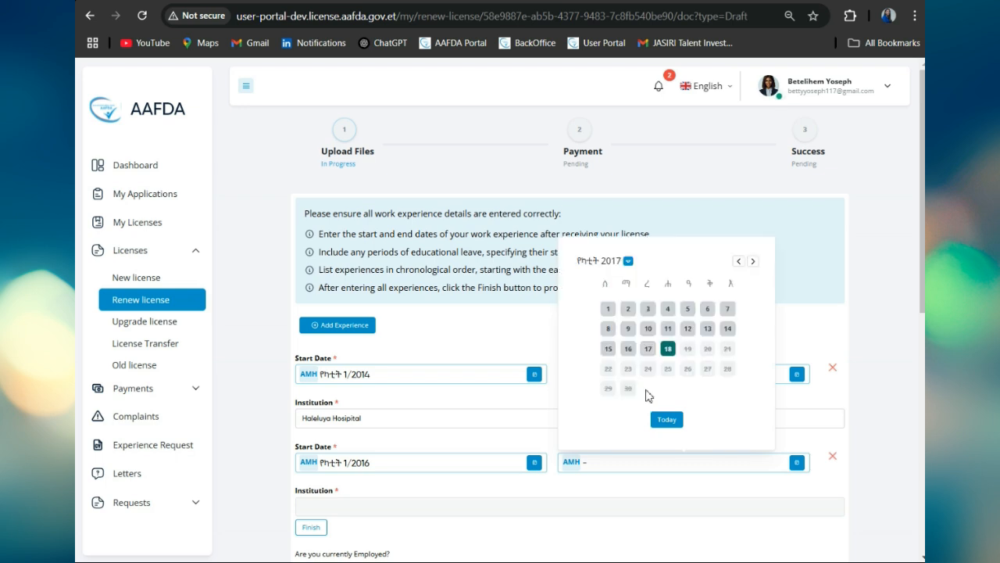
left_click(648, 349)
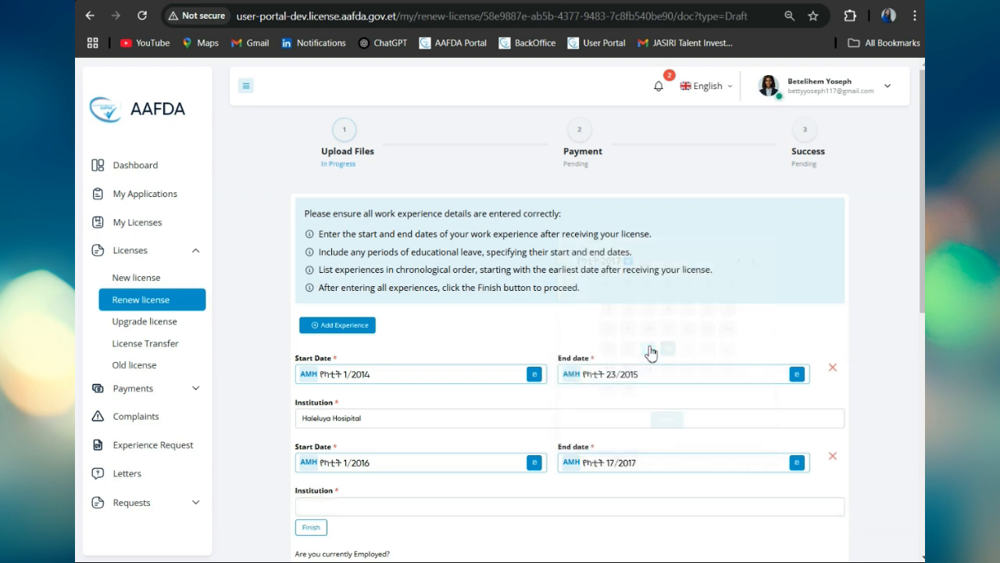
Step: Fill in Woreda 12 Health center as the institution and finish the experience entries
left_click(402, 504)
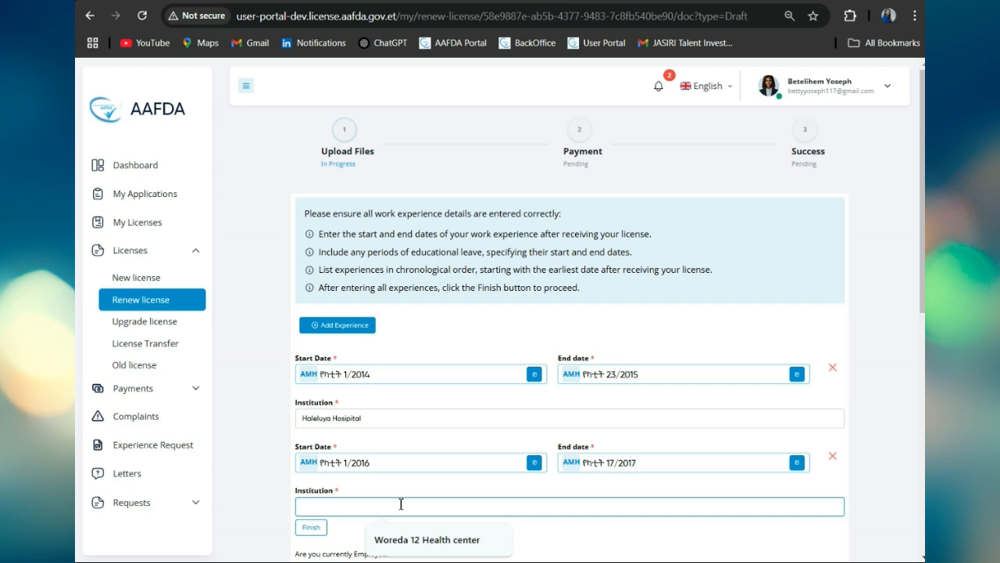
left_click(419, 539)
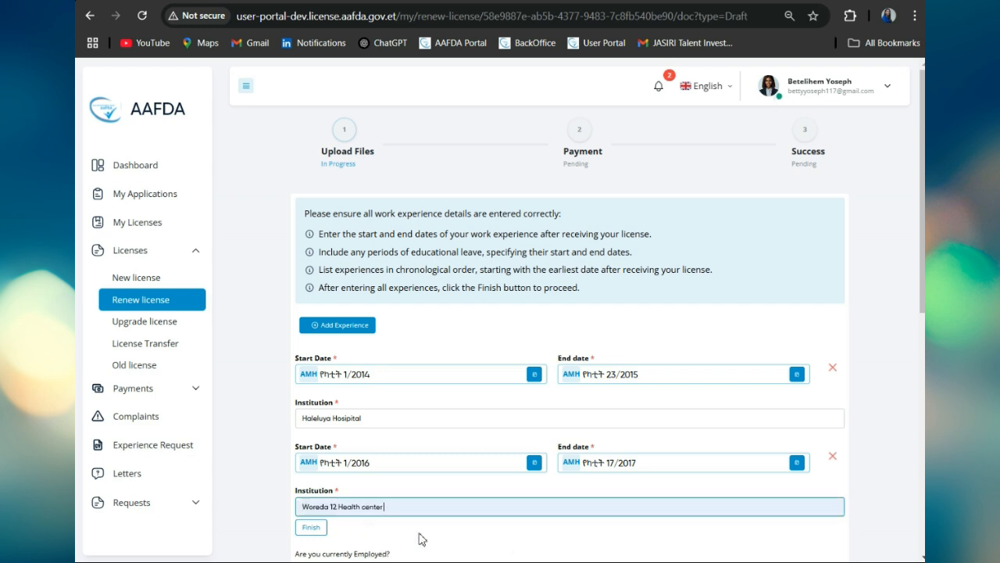
scroll(559, 499, "down", 2)
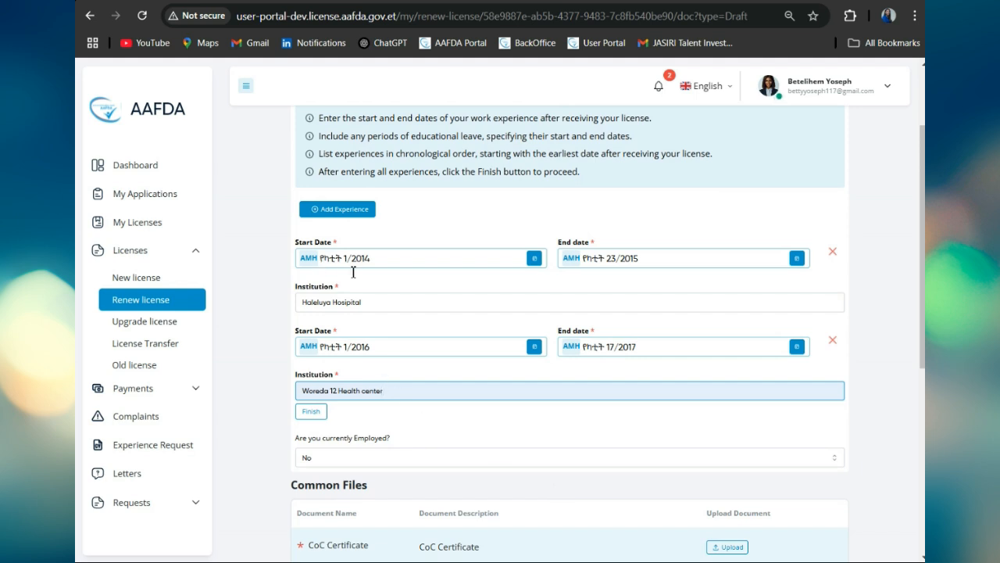
left_click(317, 413)
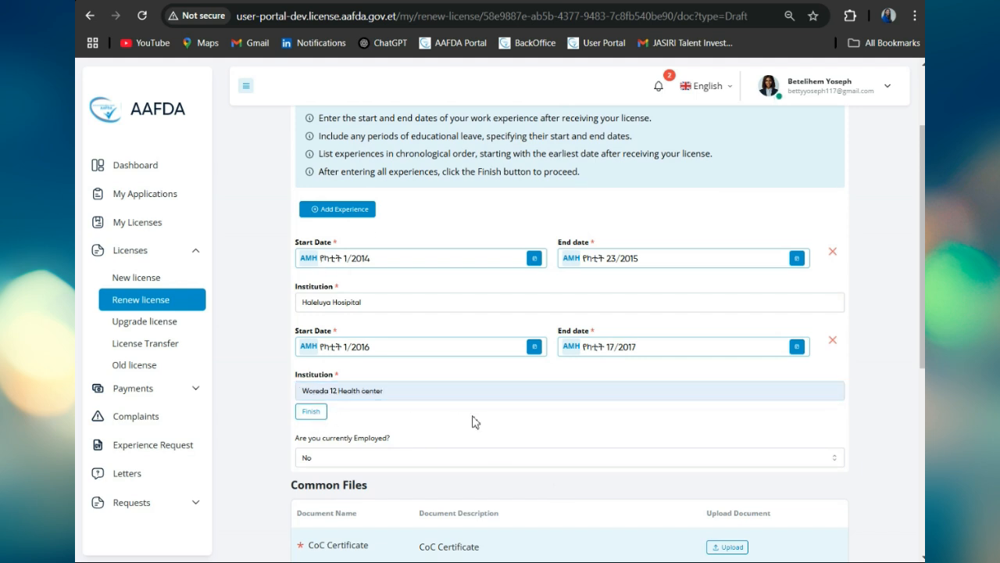
Step: Answer Yes to 'Are you currently Employed?' on the renewal form
scroll(472, 422, "down", 2)
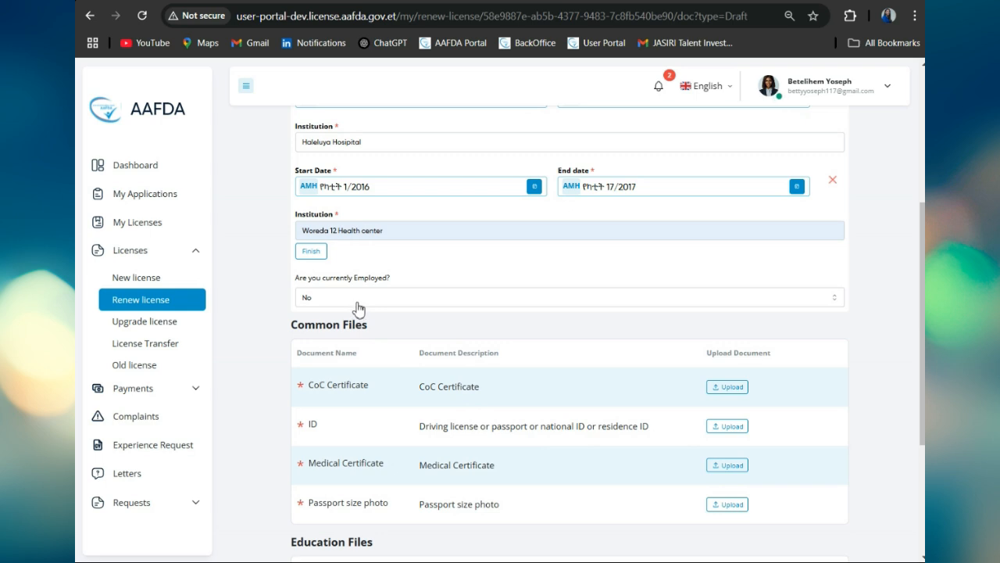
left_click(350, 301)
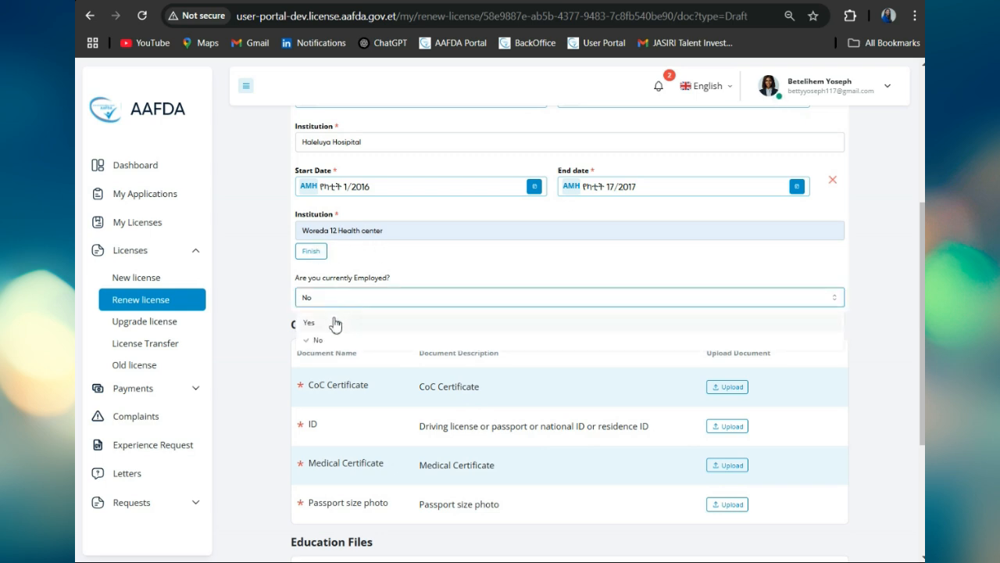
left_click(336, 323)
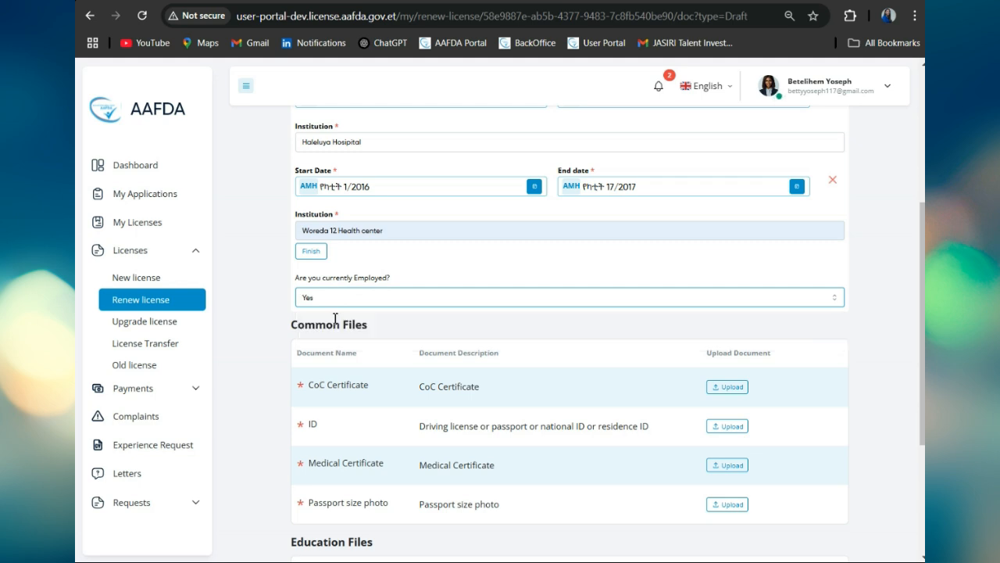
scroll(543, 406, "down", 2)
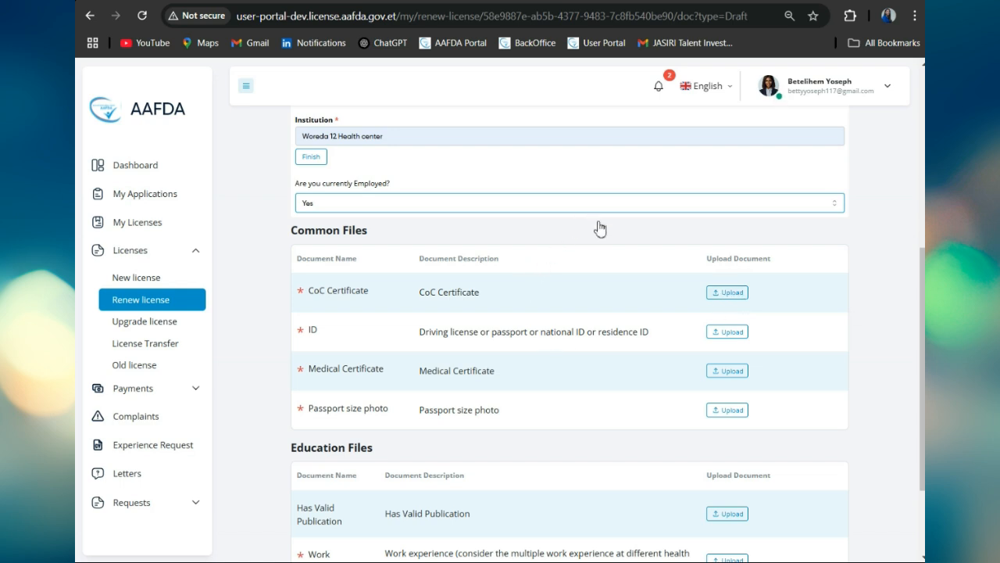
Step: Upload Screenshot (35) as both the CoC Certificate and the ID document
left_click(734, 293)
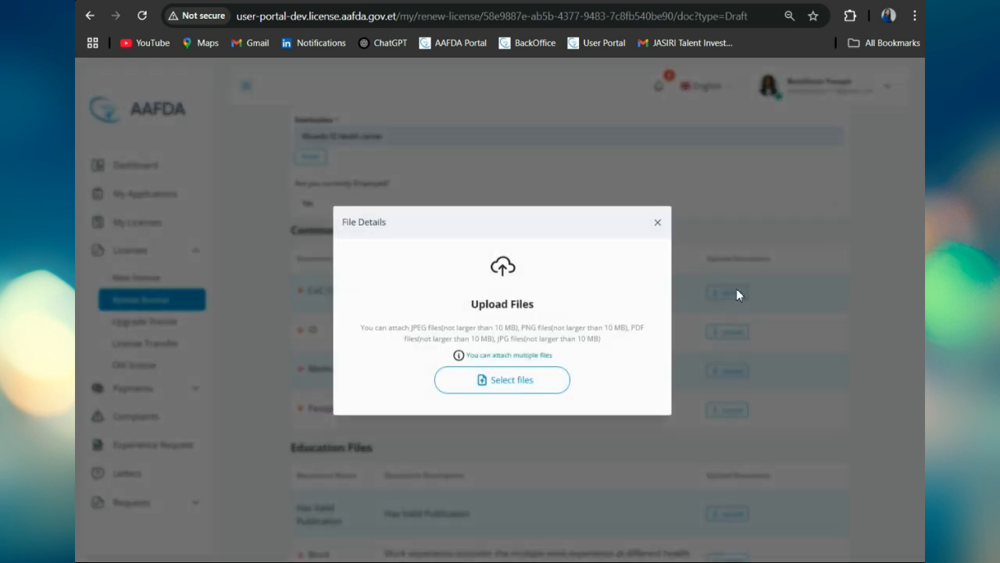
left_click(527, 386)
left_click(424, 122)
left_click(805, 478)
left_click(564, 444)
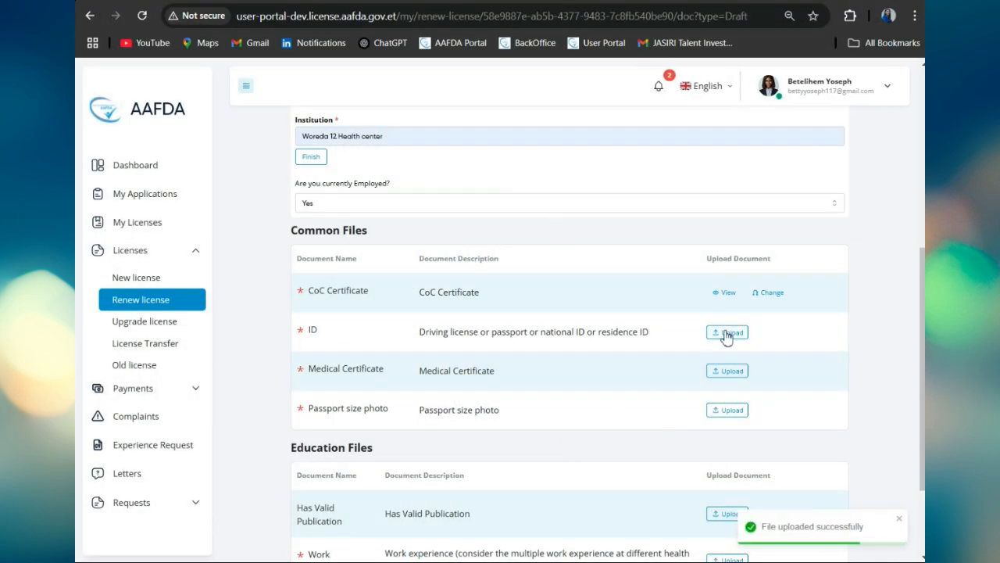
left_click(726, 332)
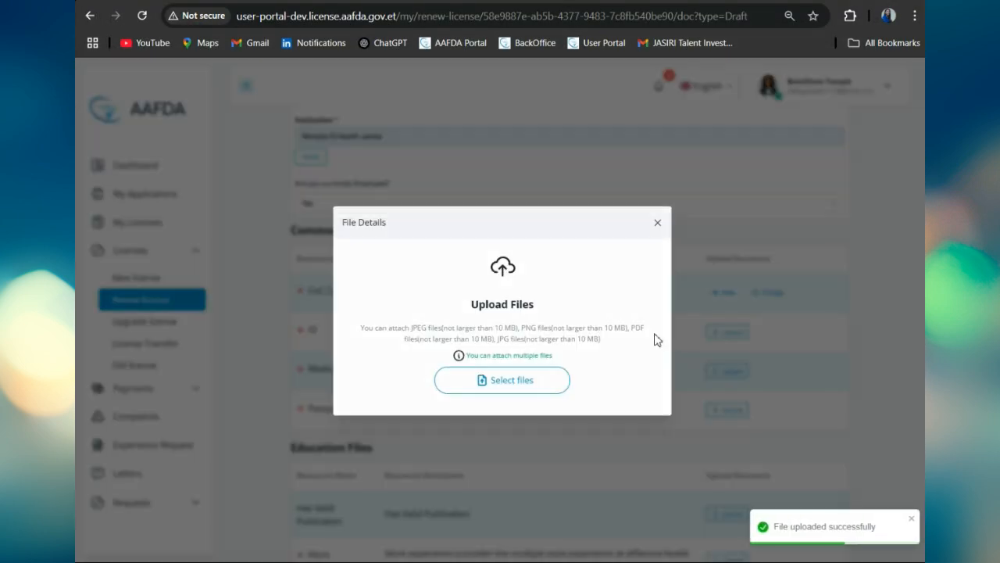
left_click(507, 381)
left_click(391, 102)
left_click(807, 478)
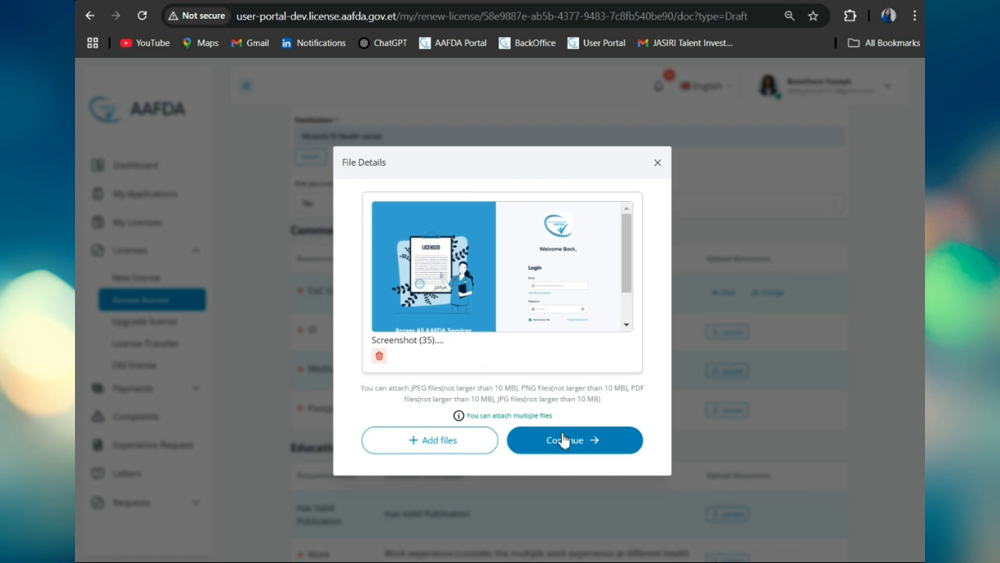
left_click(564, 440)
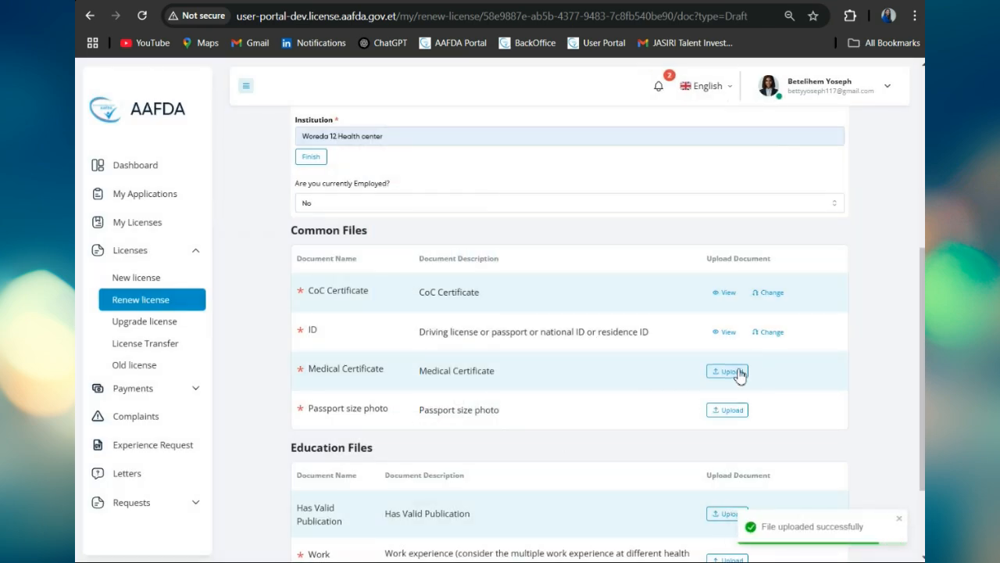
Step: Upload Screenshot (35) as the Medical Certificate and Profile as the passport size photo
left_click(738, 374)
left_click(531, 386)
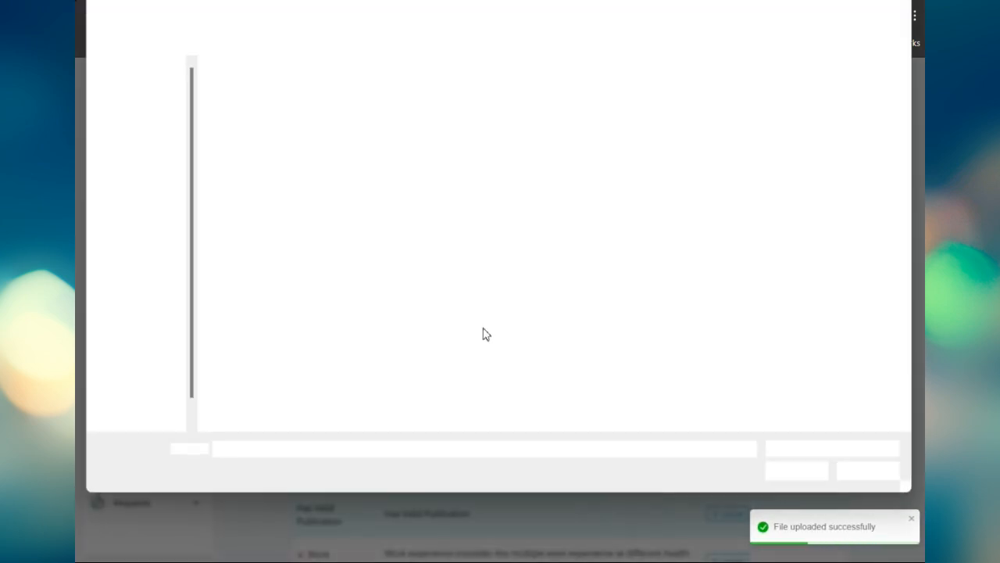
left_click(403, 129)
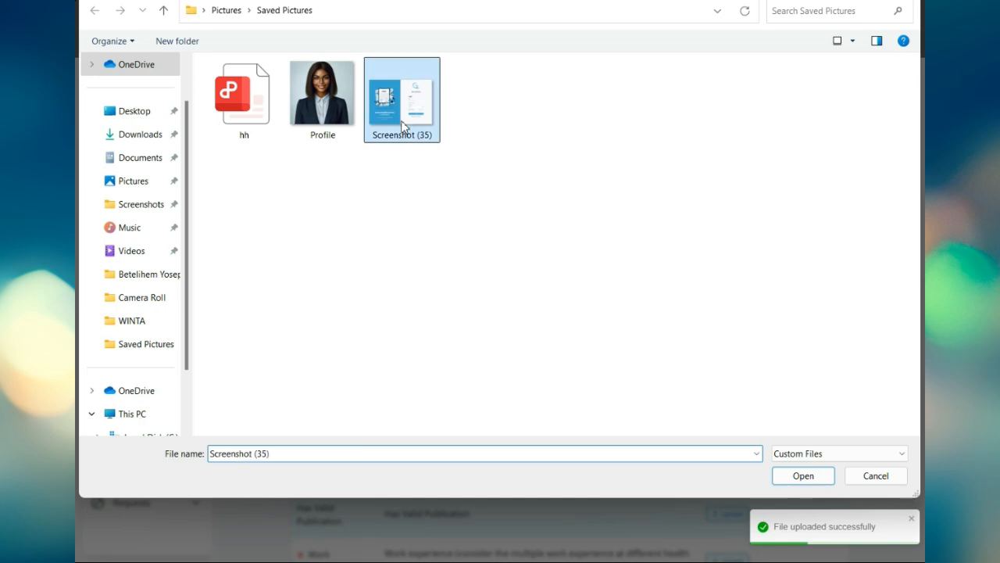
left_click(805, 478)
left_click(610, 450)
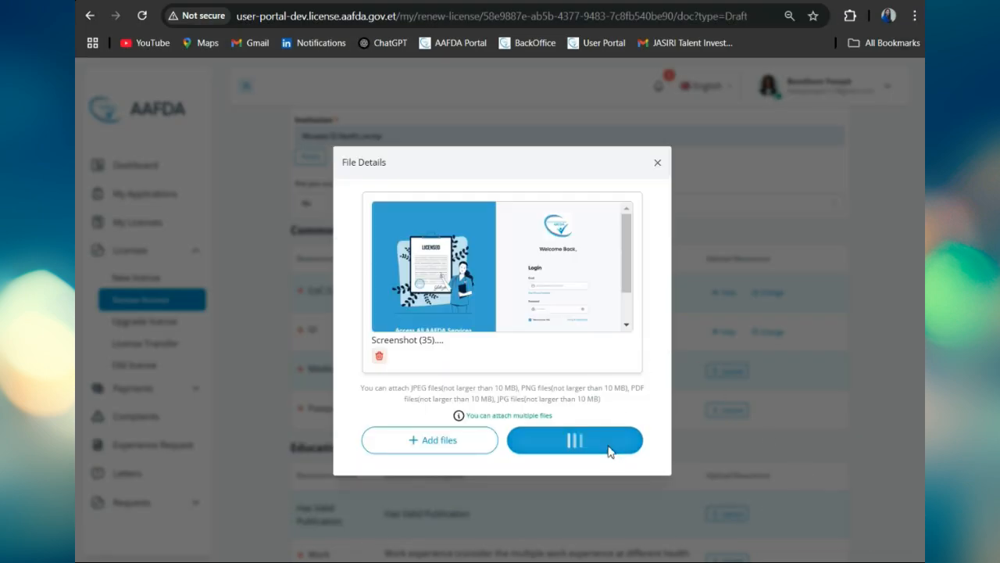
left_click(731, 409)
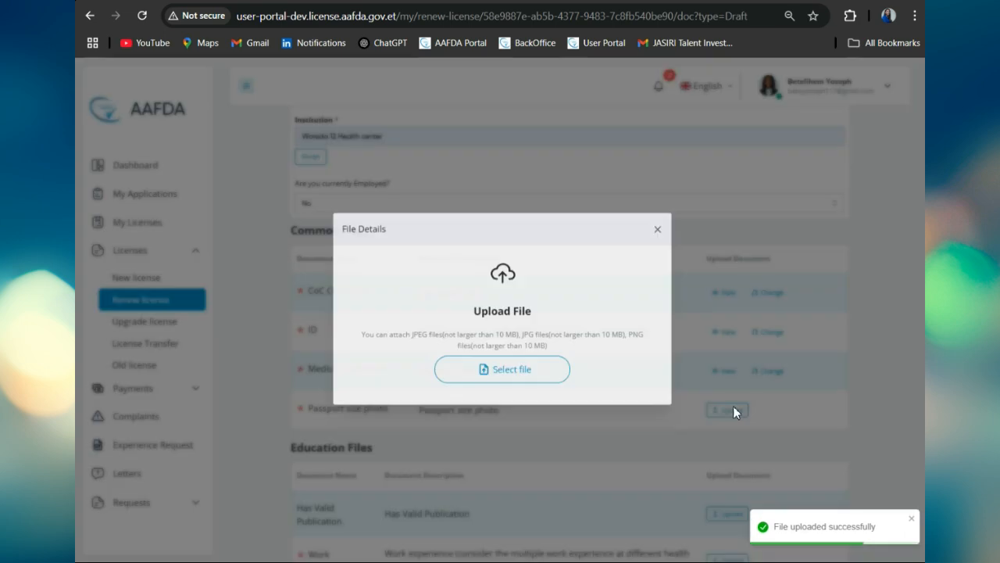
left_click(547, 372)
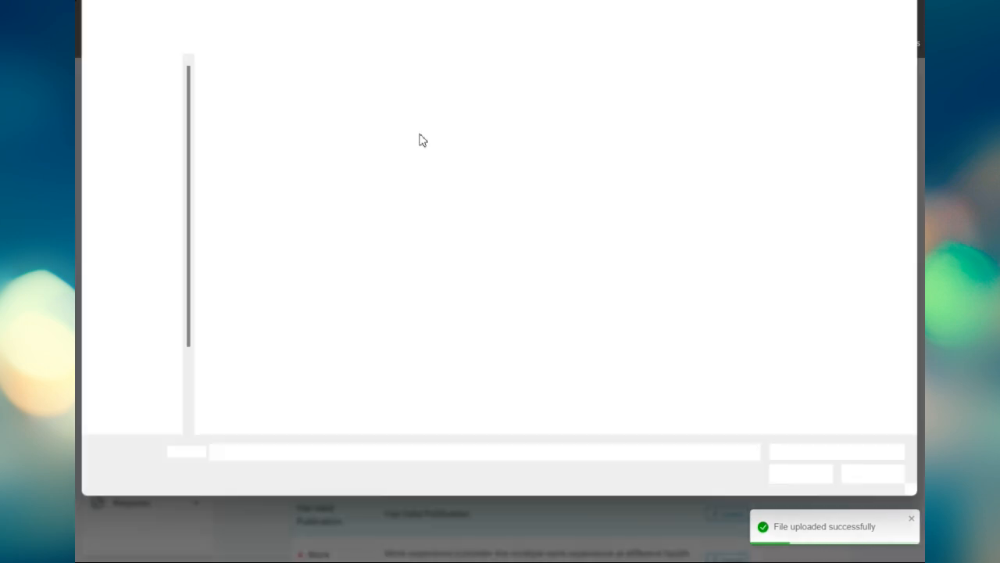
left_click(242, 113)
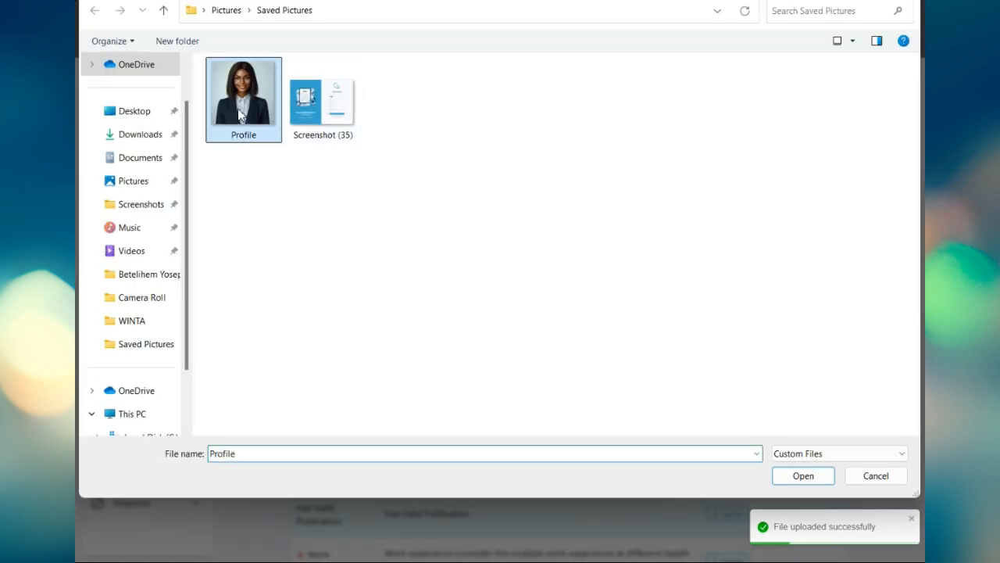
left_click(803, 476)
left_click(598, 412)
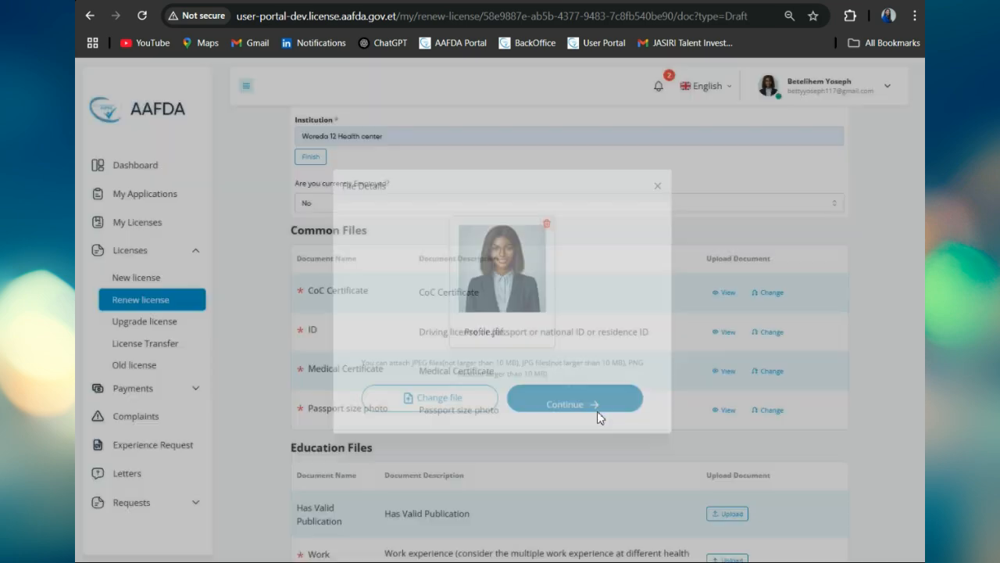
scroll(813, 449, "down", 3)
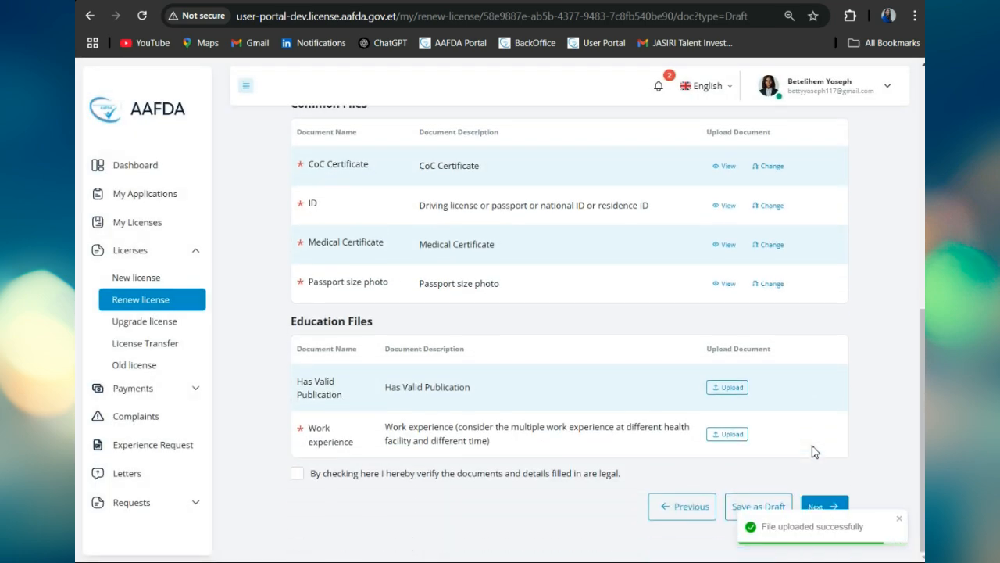
Step: Attach Profile for Has Valid Publication and hh.pdf for Work experience
left_click(737, 393)
left_click(501, 383)
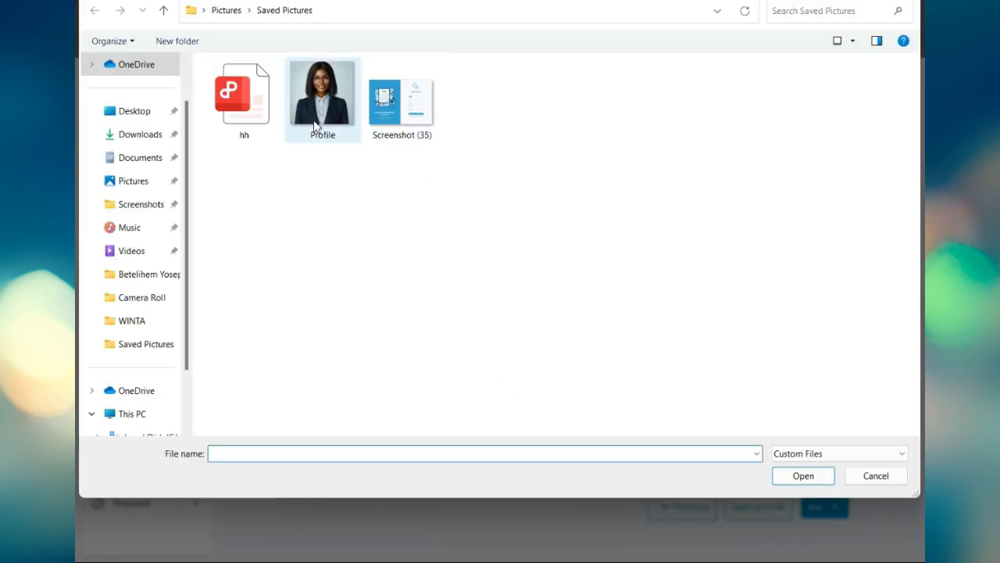
left_click(316, 127)
left_click(805, 475)
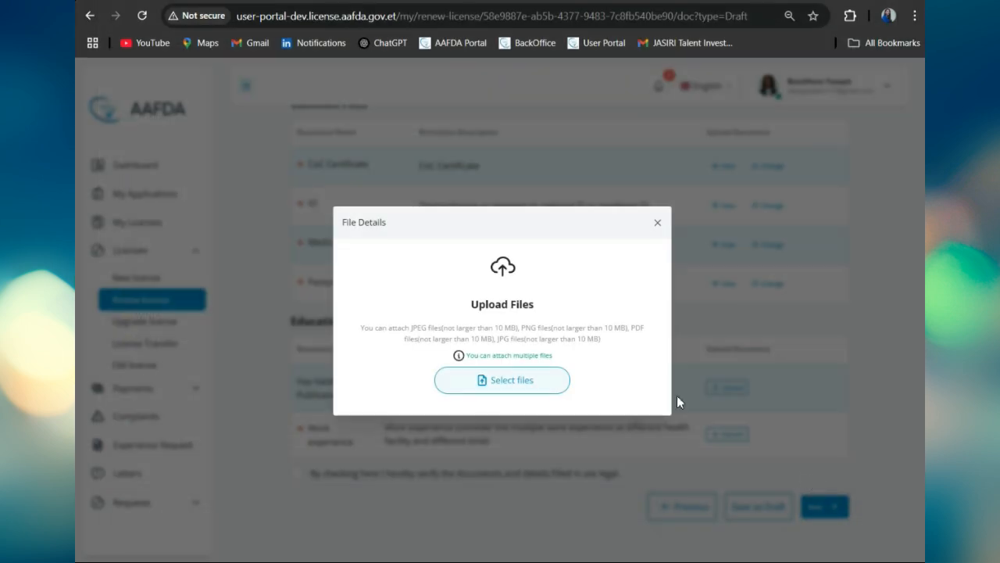
left_click(572, 445)
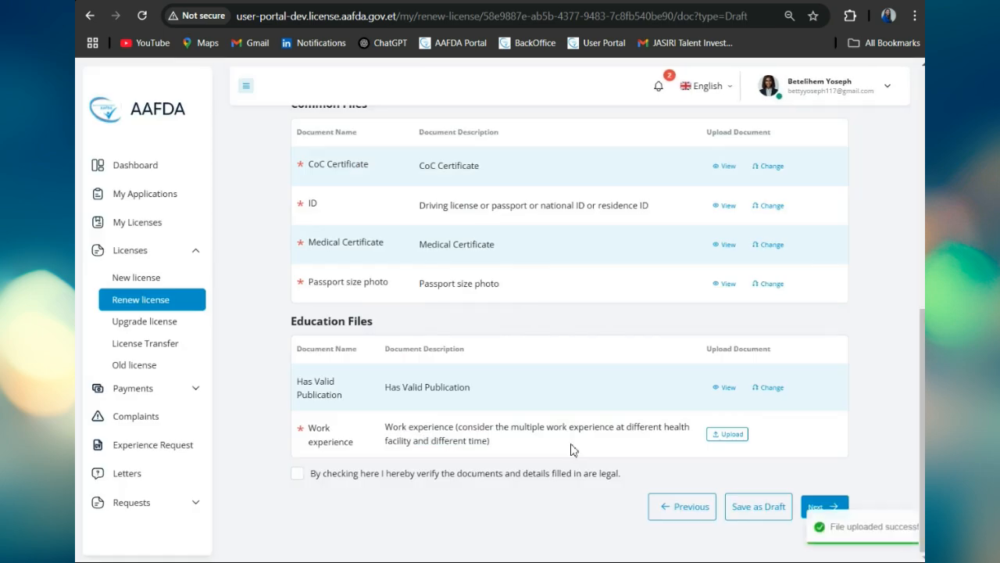
left_click(727, 434)
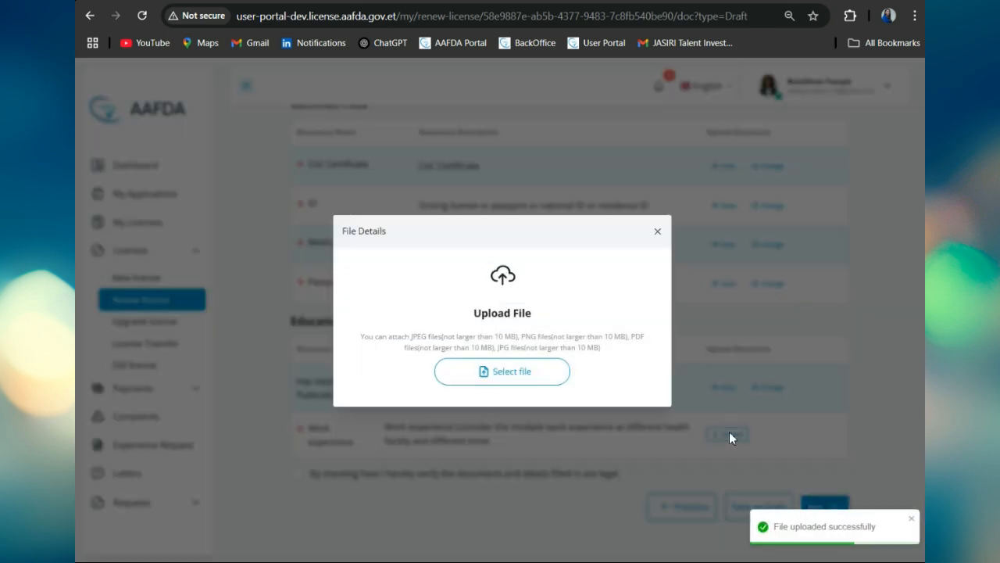
left_click(510, 372)
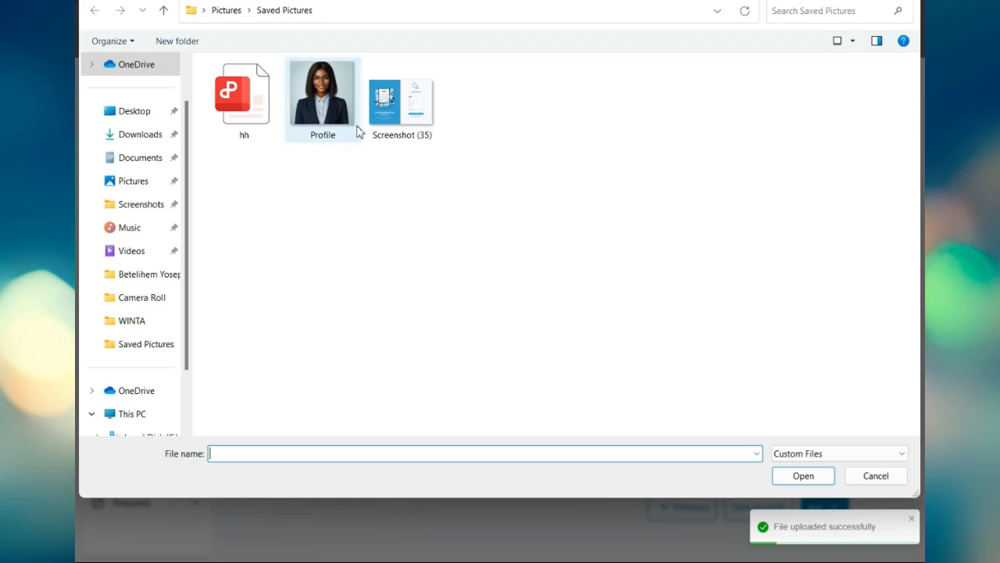
left_click(245, 105)
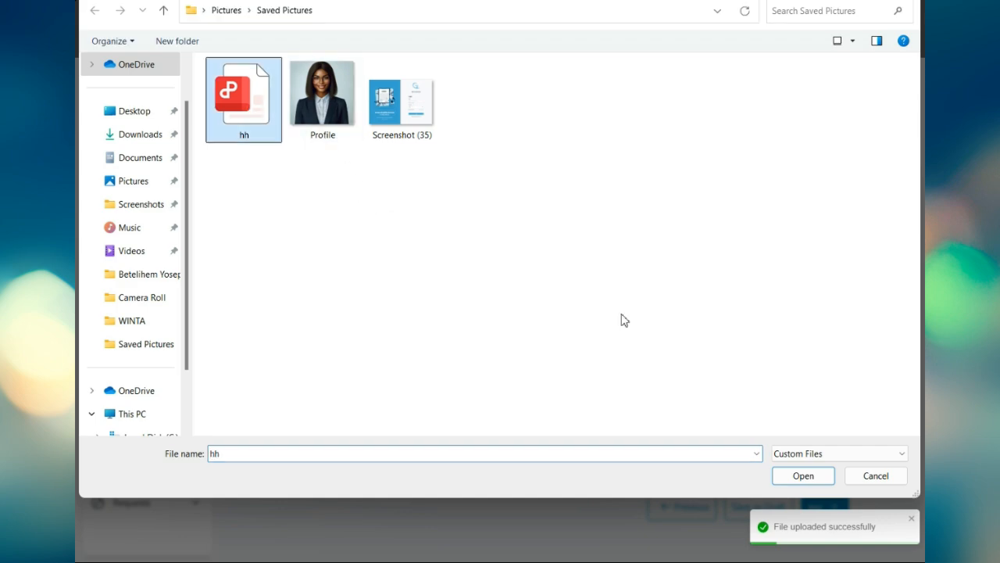
left_click(802, 476)
left_click(612, 413)
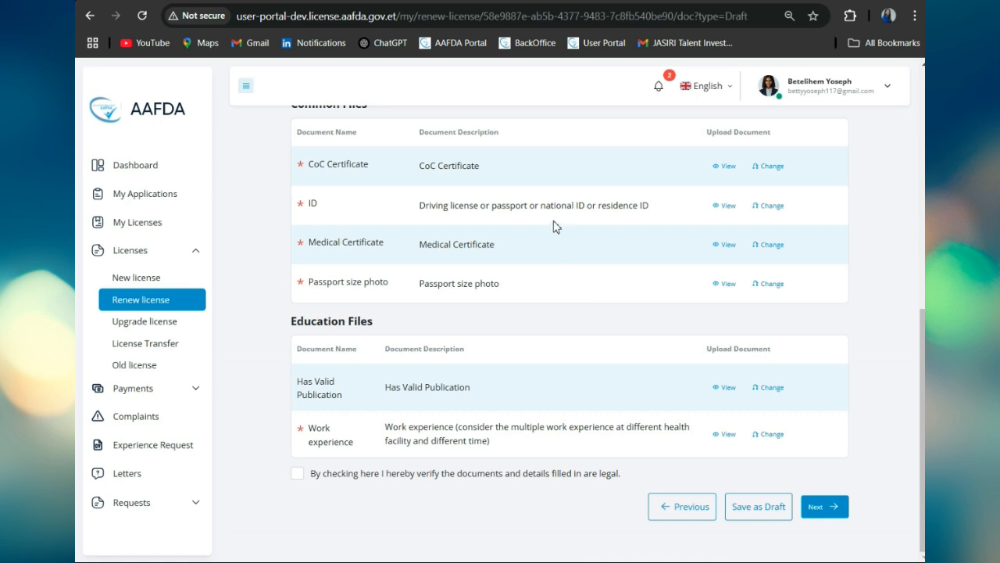
Step: Accept the legal declaration, confirm the experience summary, and select Pay with telebirr
left_click(298, 474)
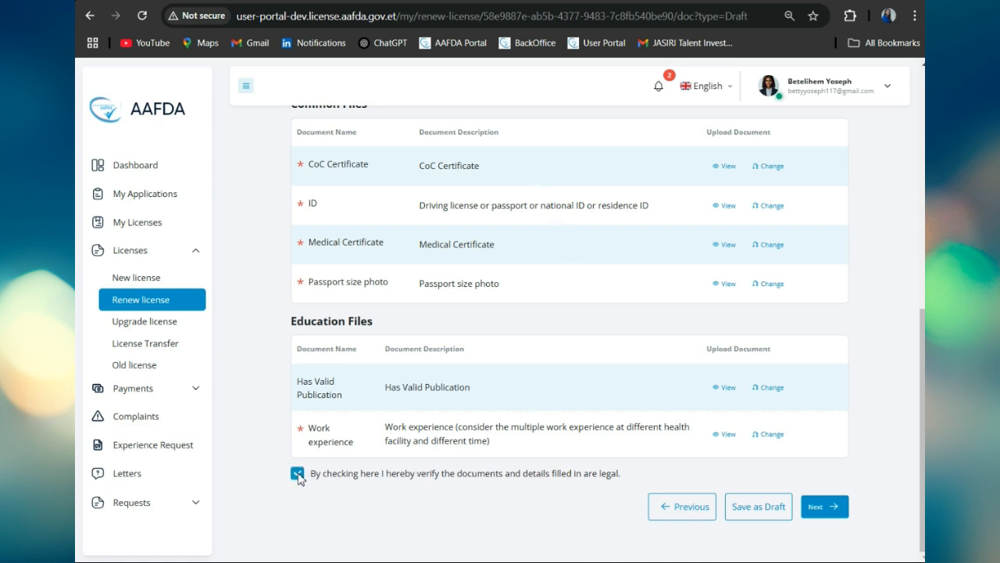
left_click(823, 506)
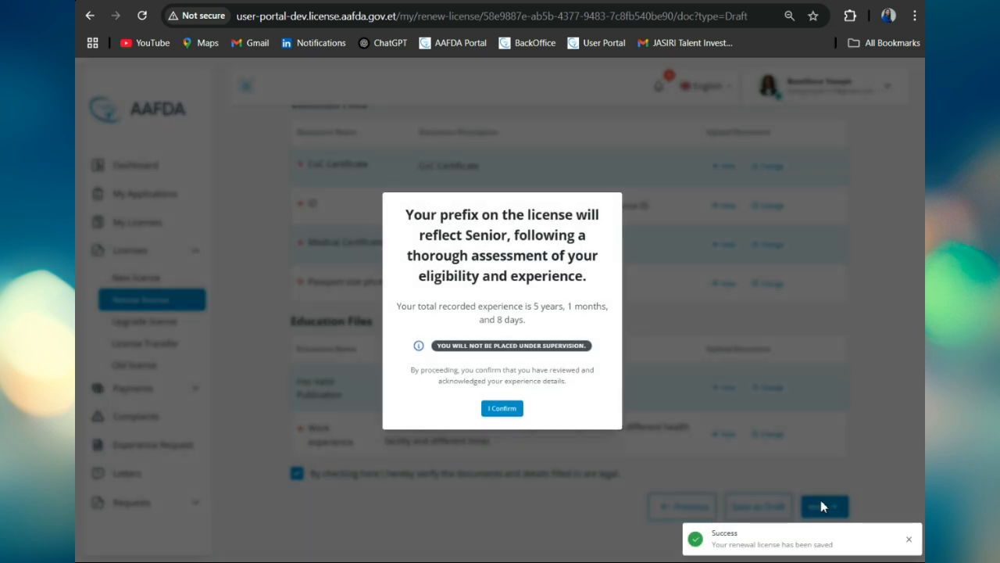
left_click(502, 409)
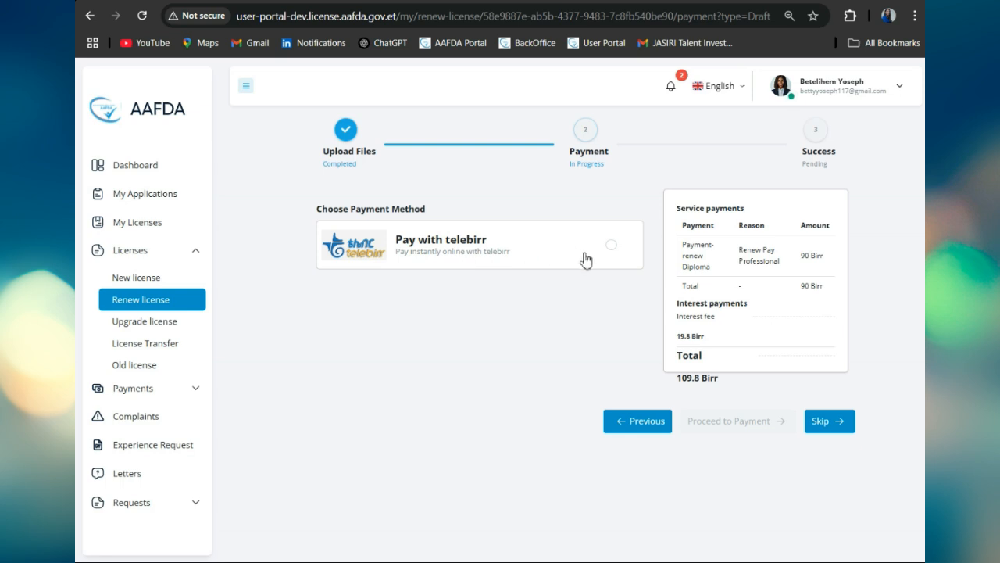
left_click(613, 246)
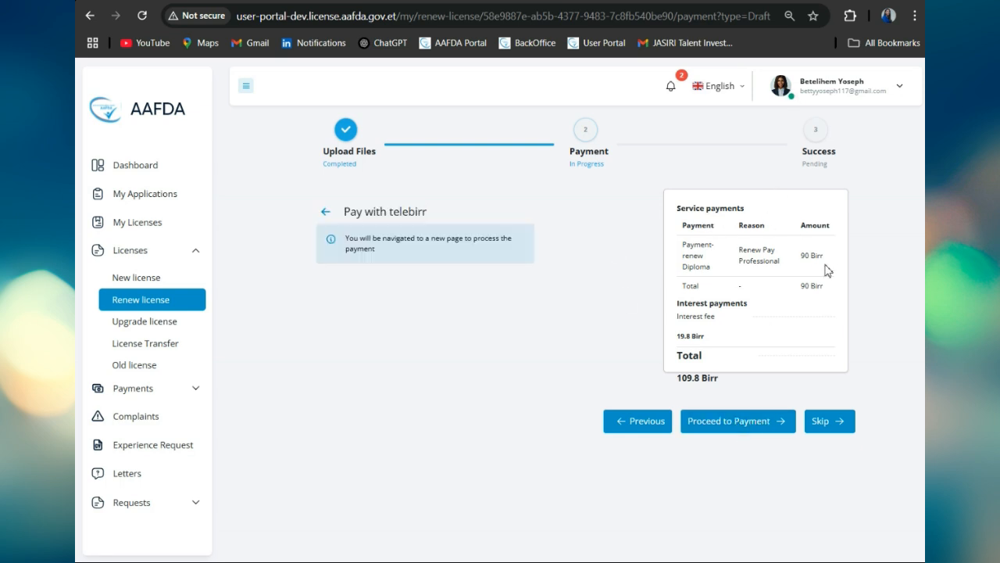
Step: Proceed to telebirr payment for the 109.8 Birr renewal fee
left_click_drag(800, 256, 845, 257)
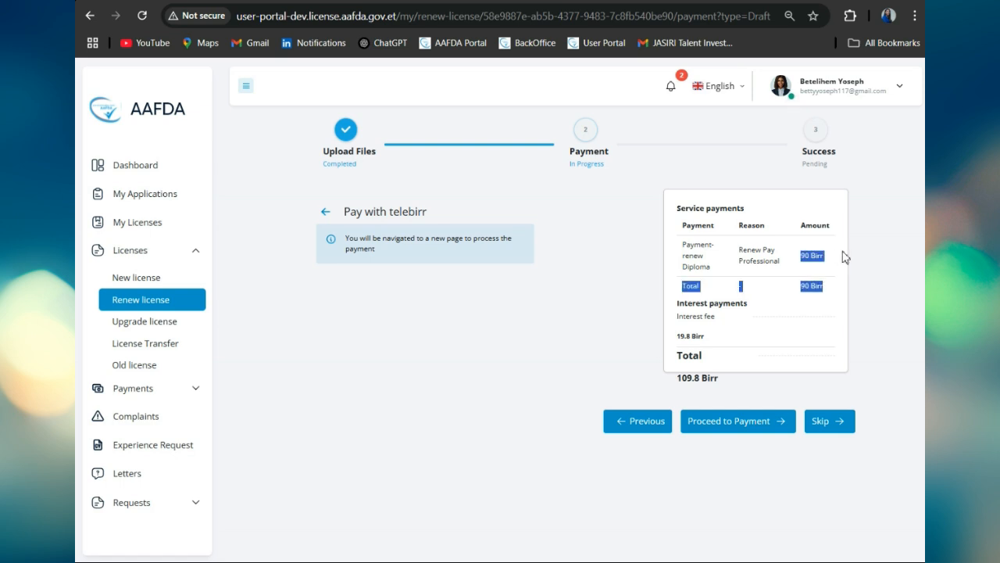
left_click(557, 302)
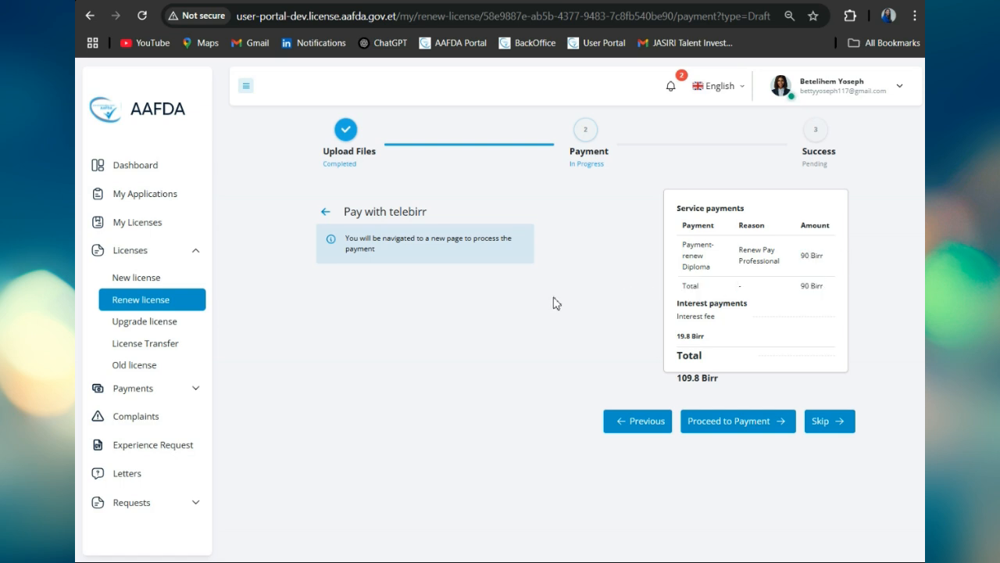
left_click(763, 427)
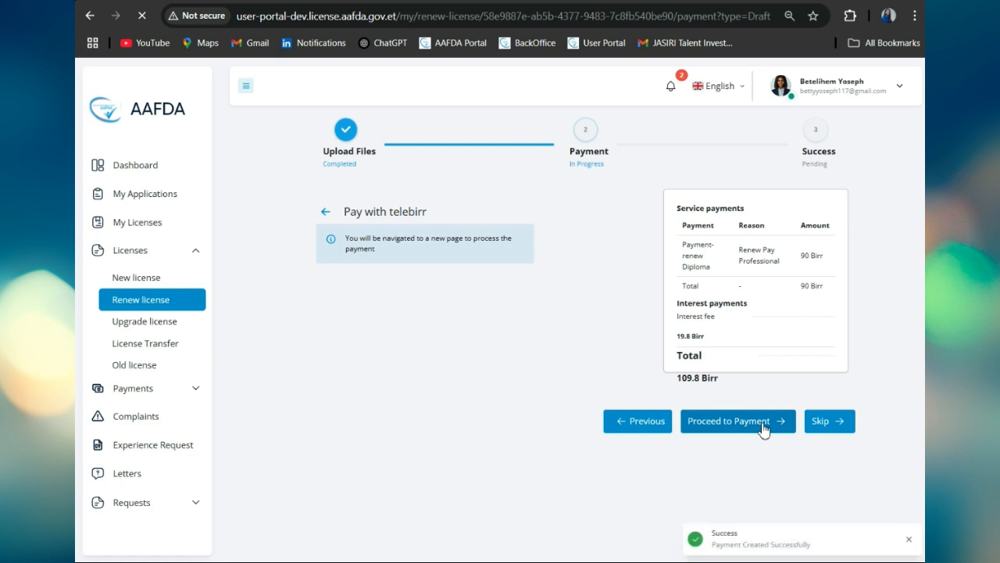
scroll(583, 423, "down", 3)
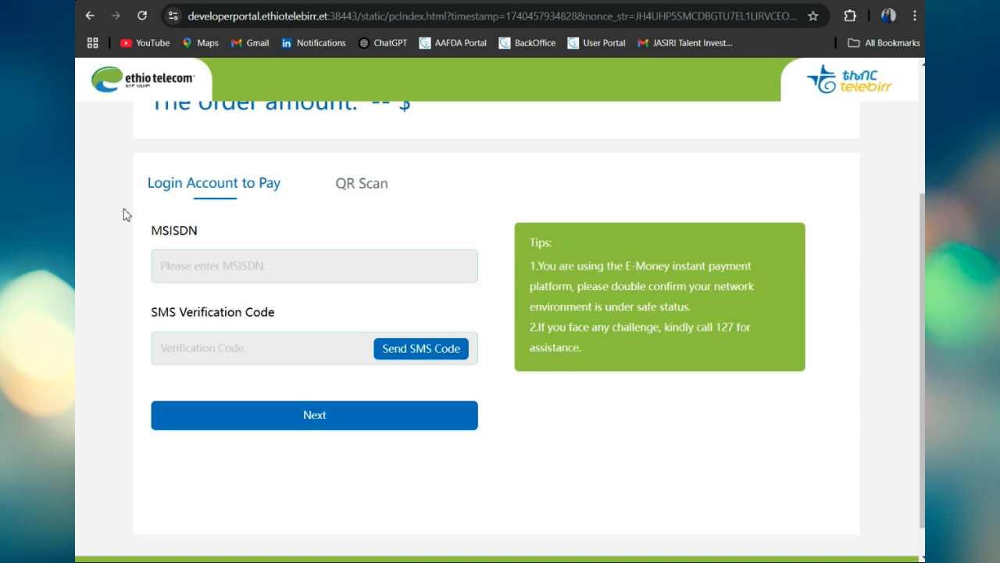
Step: Enter the payer's phone number, then switch to QR Scan to pay 109.80 ETB
left_click(184, 269)
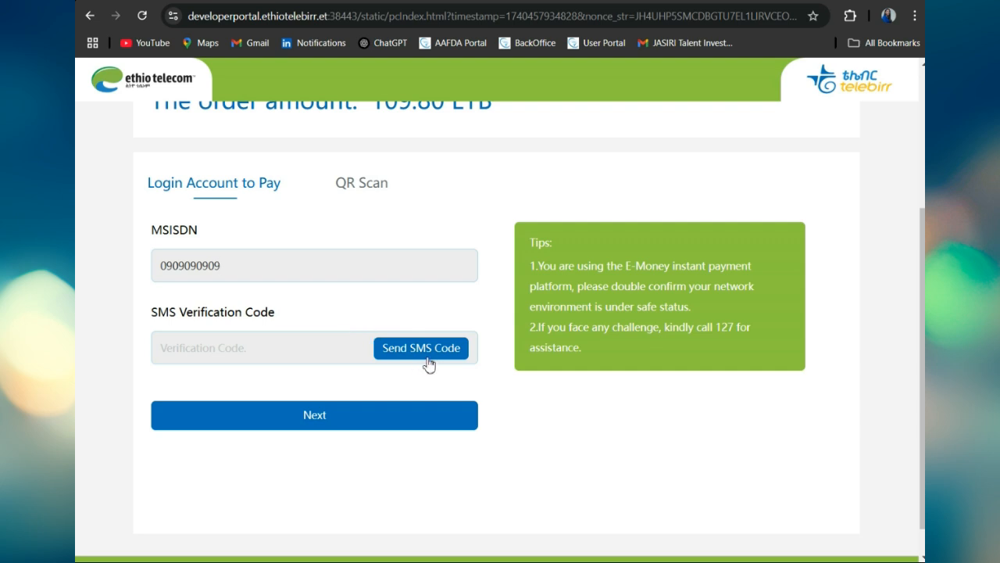
left_click(361, 202)
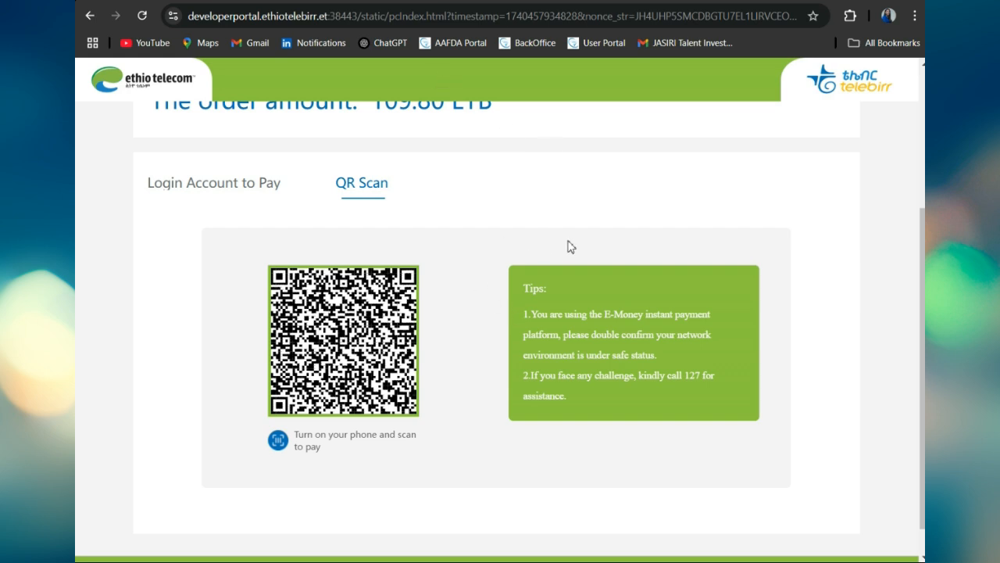
scroll(568, 245, "down", 1)
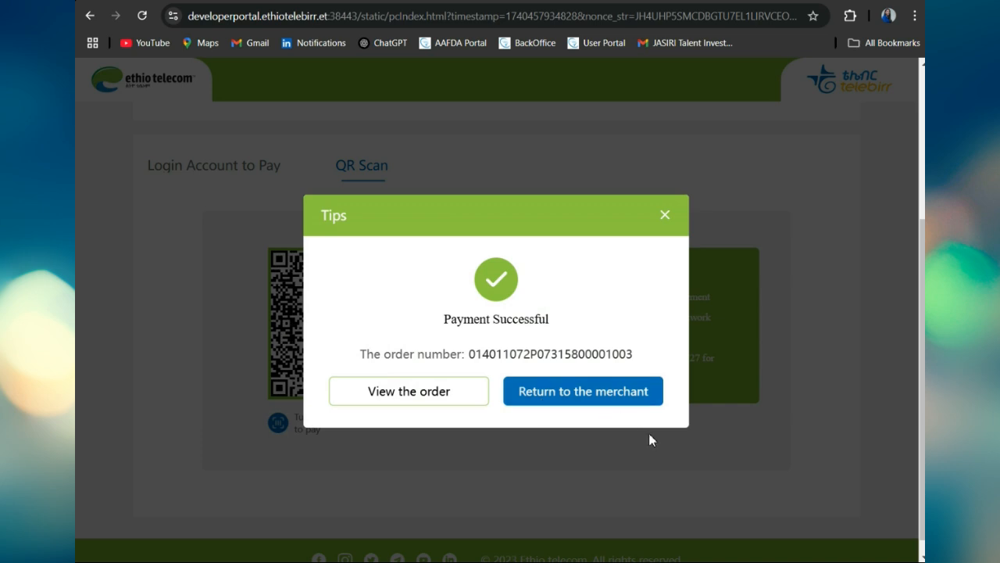
Step: Return to the portal, review the 109.8 ETB receipt, and submit the renewal application
left_click(604, 401)
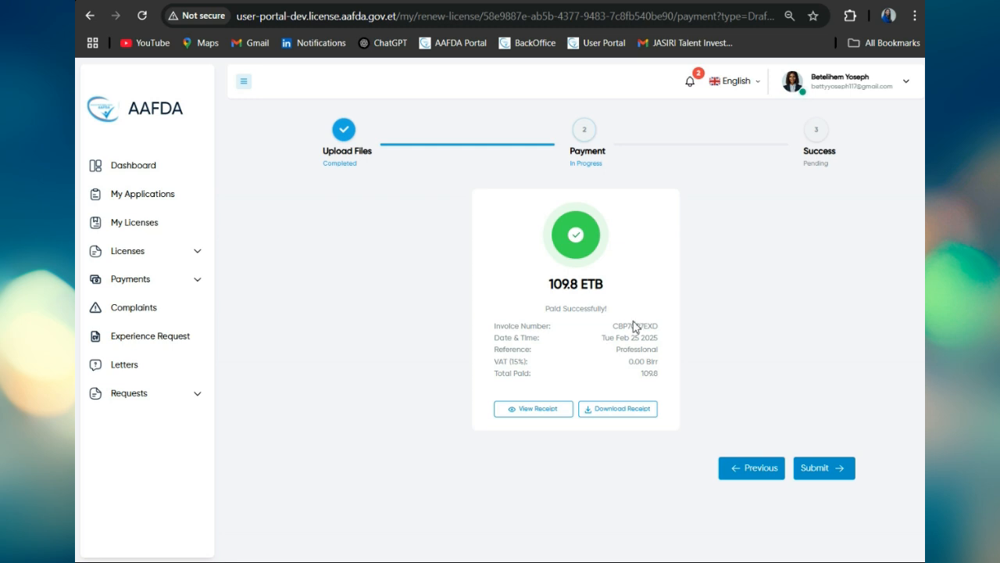
left_click(544, 415)
scroll(558, 418, "down", 3)
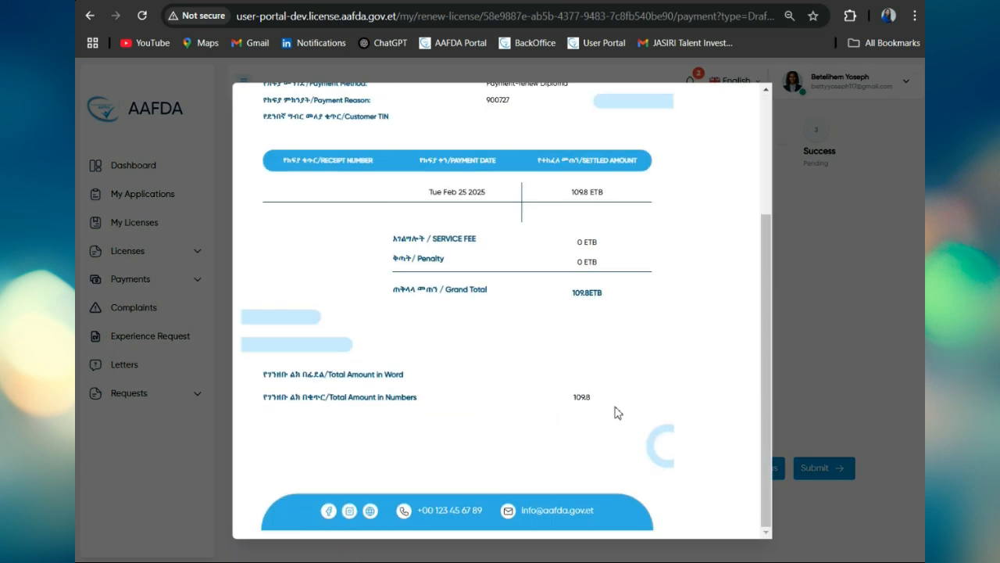
left_click(834, 396)
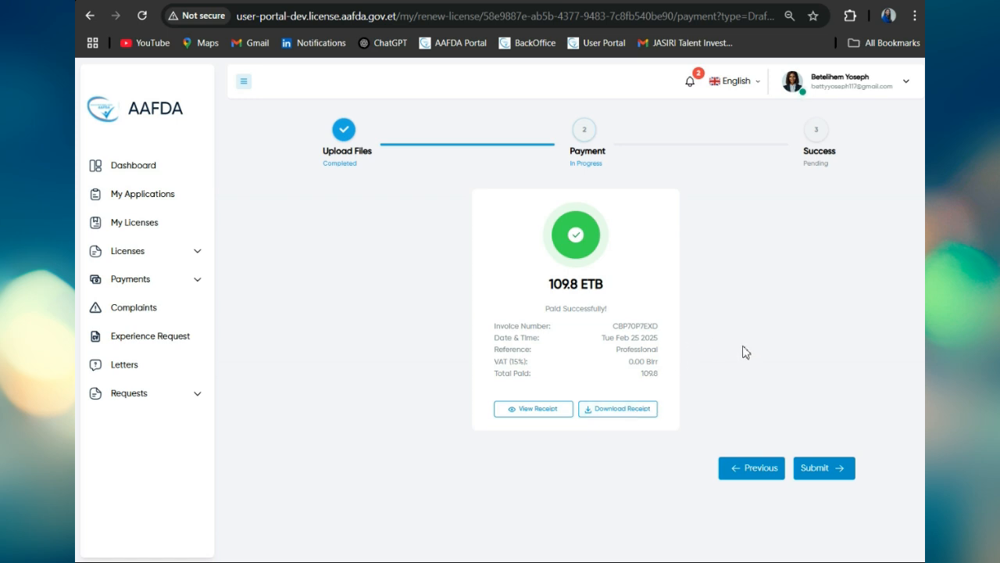
left_click(833, 476)
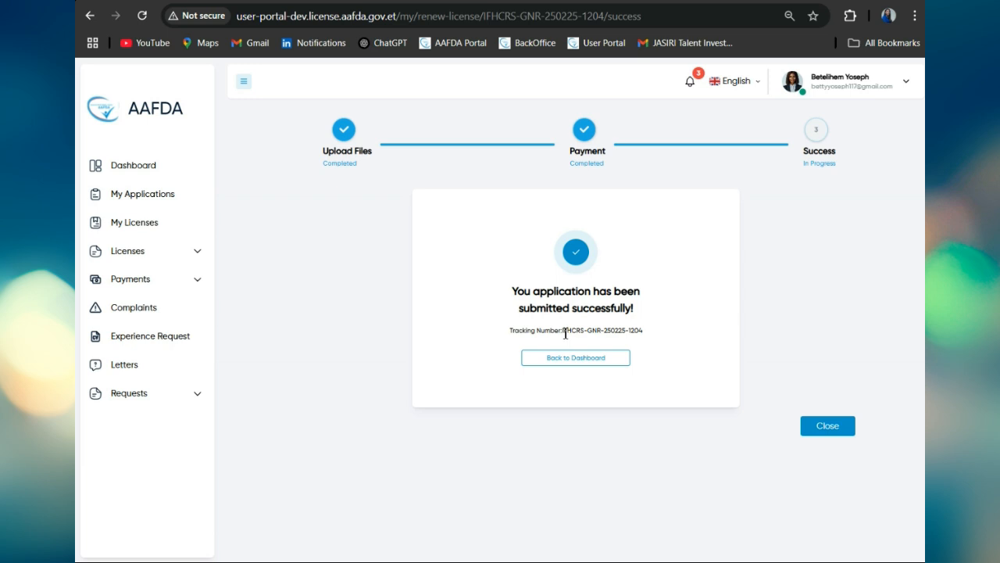
Step: Highlight and note the renewal's tracking number, then go to My Applications to see it listed
left_click_drag(562, 330, 650, 336)
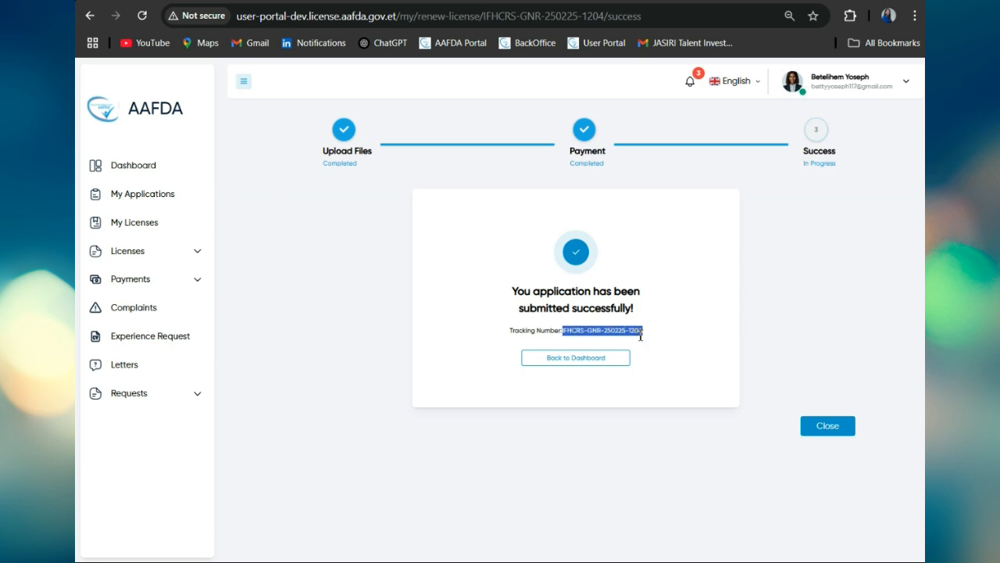
left_click(363, 323)
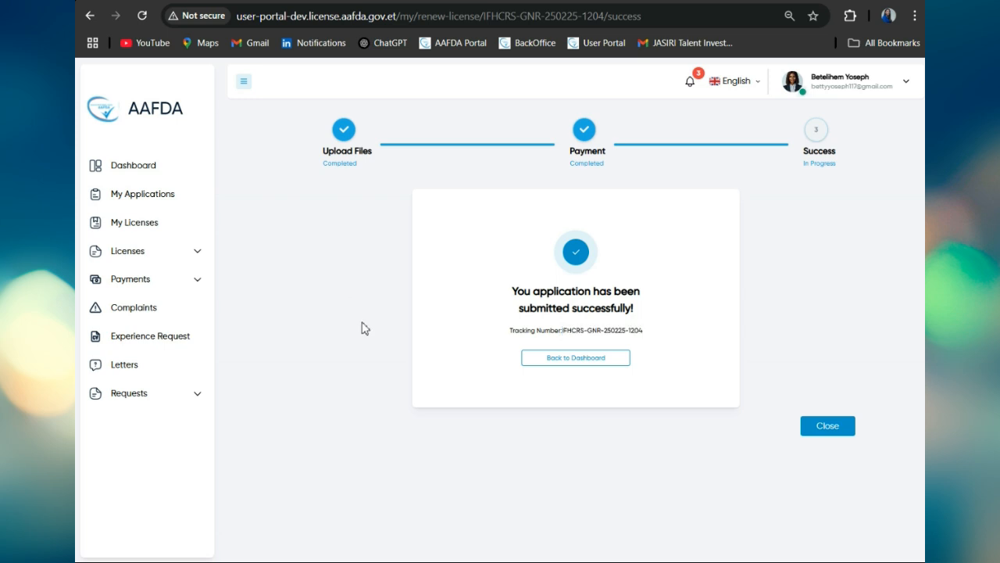
left_click(160, 199)
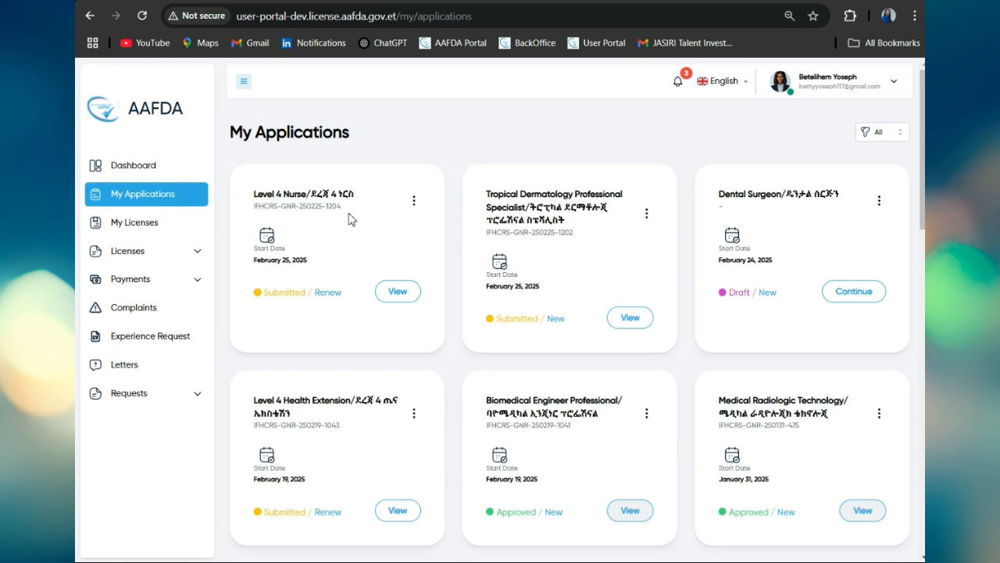
double_click(335, 294)
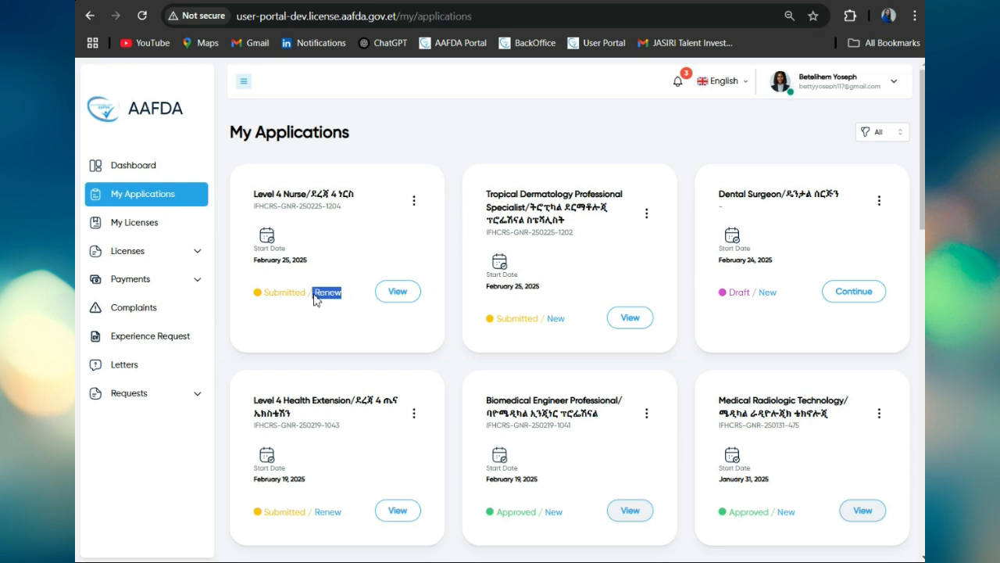
left_click_drag(308, 297, 256, 300)
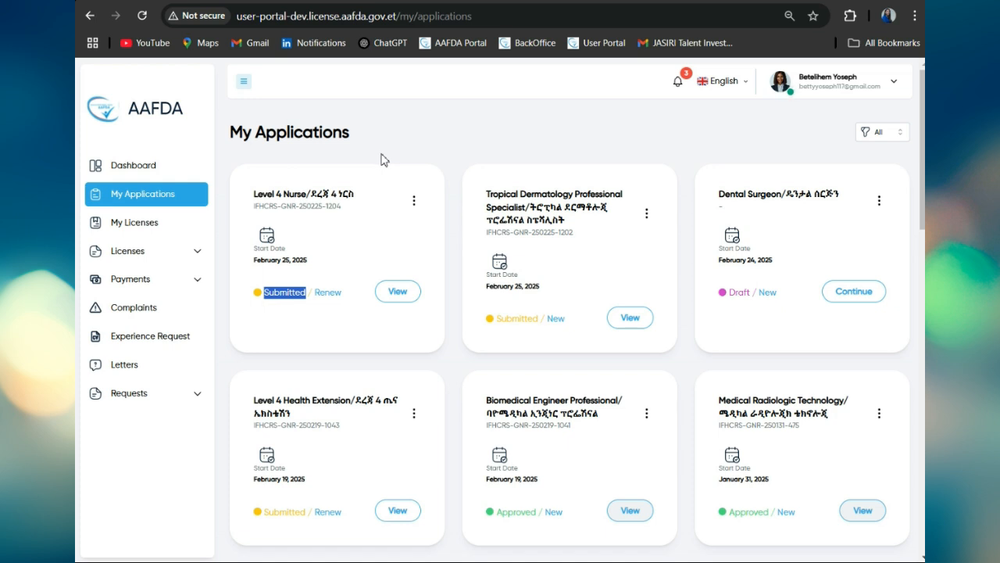
left_click(358, 282)
scroll(310, 296, "down", 10)
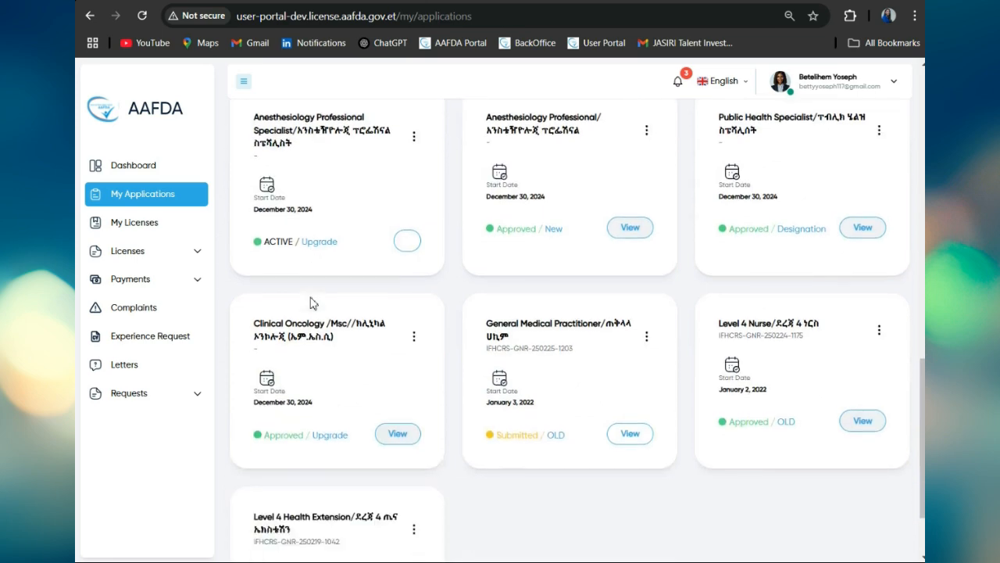
scroll(310, 297, "up", 5)
scroll(310, 297, "up", 5)
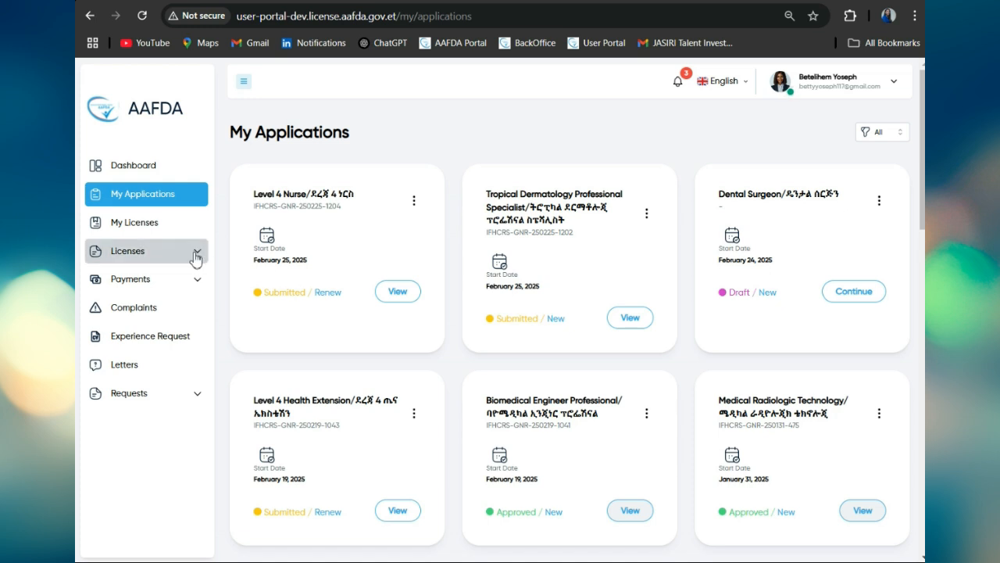
Step: In My Licenses, choose 'View as PDF' for the Level 4 Forensic/Mortuary Technician license card
left_click(145, 229)
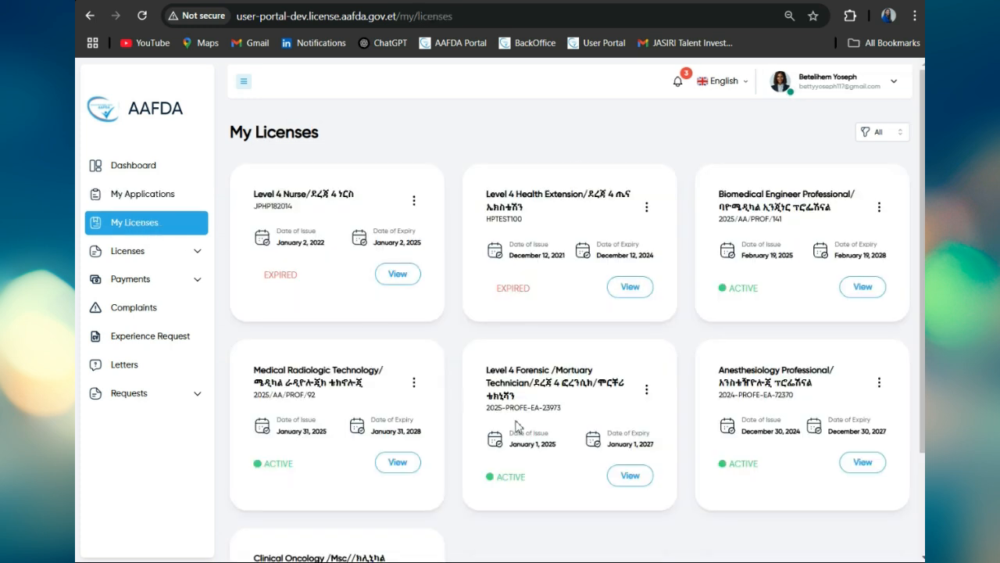
scroll(572, 414, "down", 2)
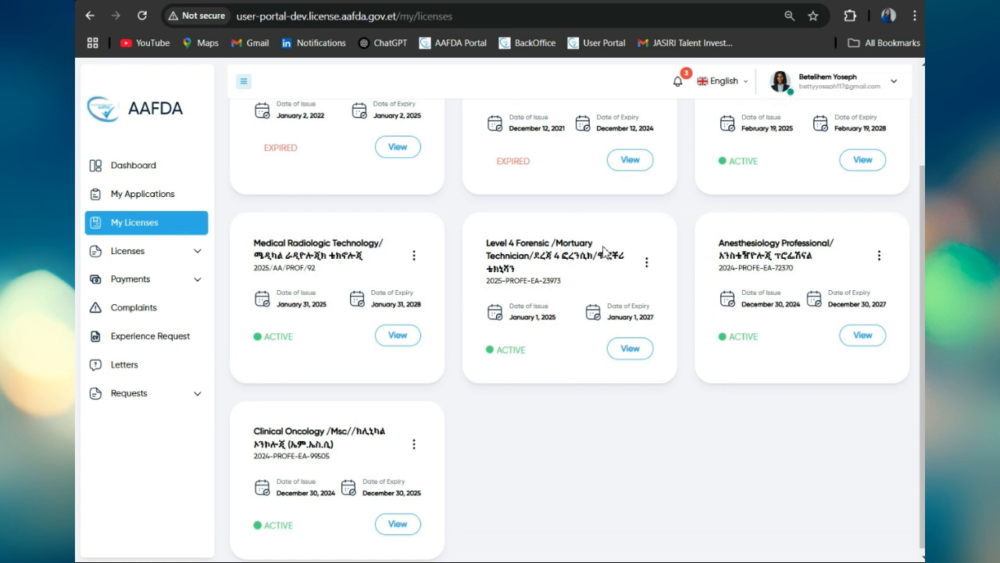
left_click(647, 264)
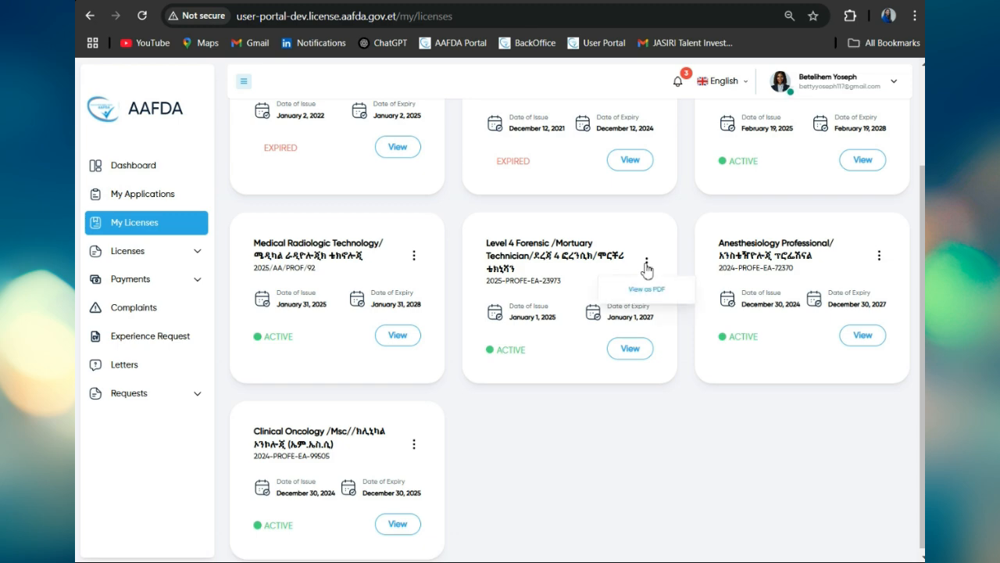
left_click(647, 289)
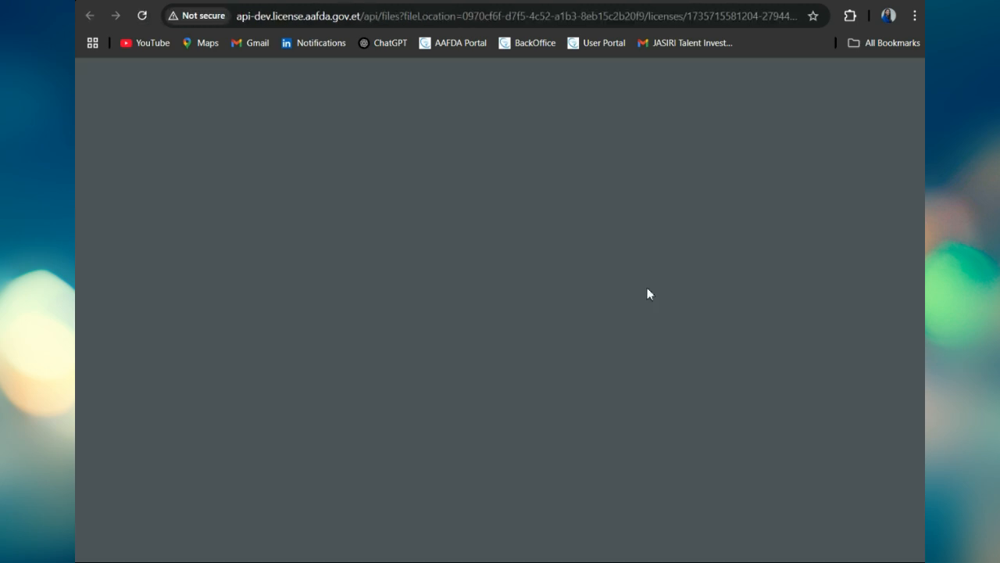